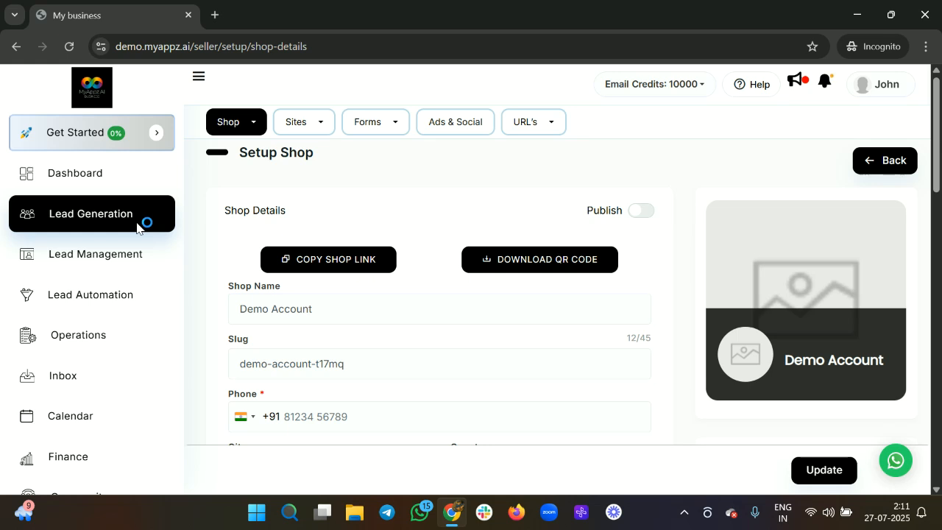
# - Open the URL shortener dashboard and look through its overview, activity and creation sections
pyautogui.click(525, 127)
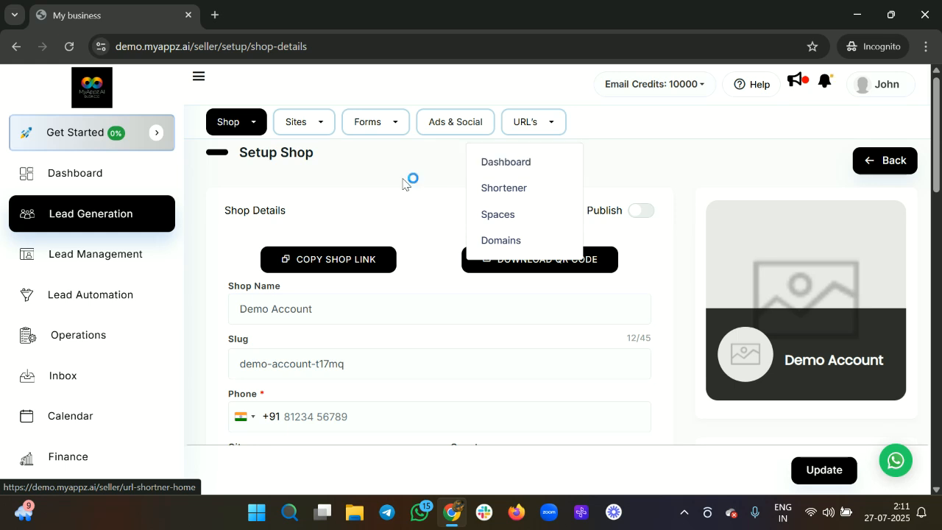
pyautogui.click(545, 129)
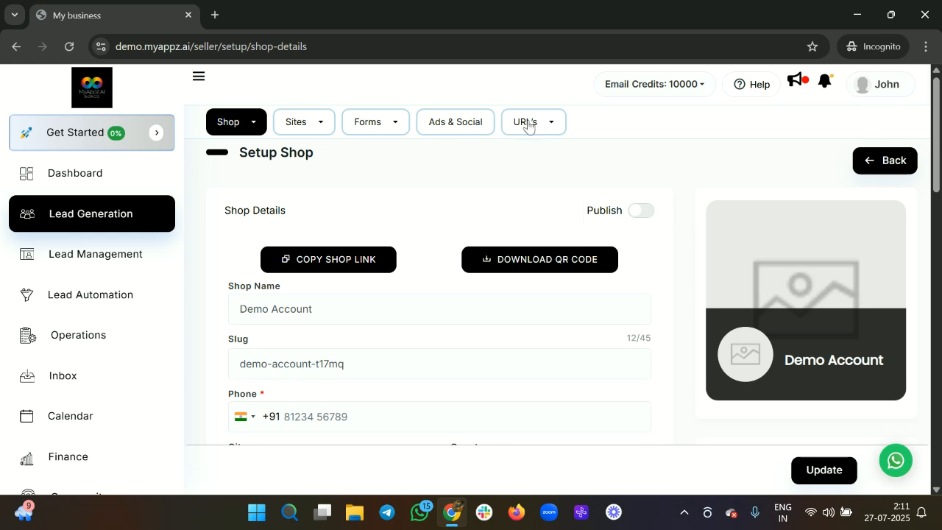
pyautogui.click(527, 126)
pyautogui.click(513, 166)
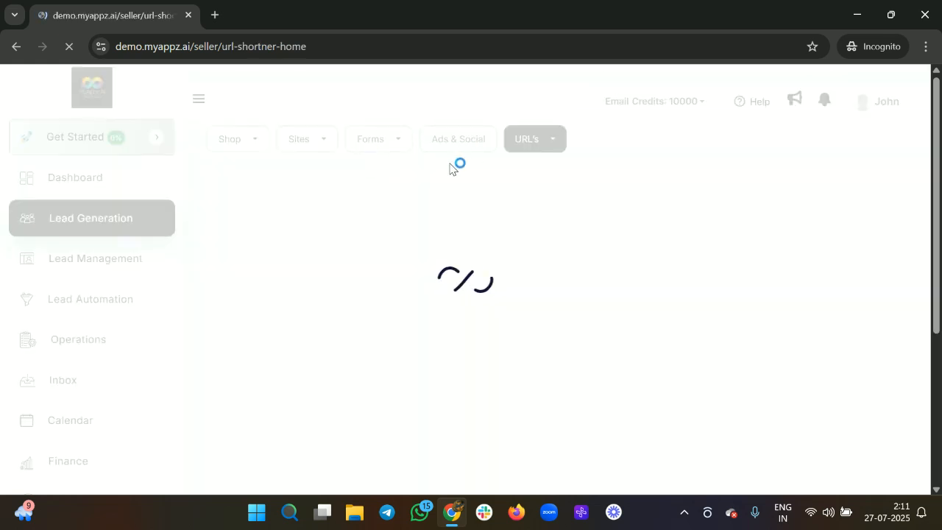
pyautogui.scroll(-2, 420, 269)
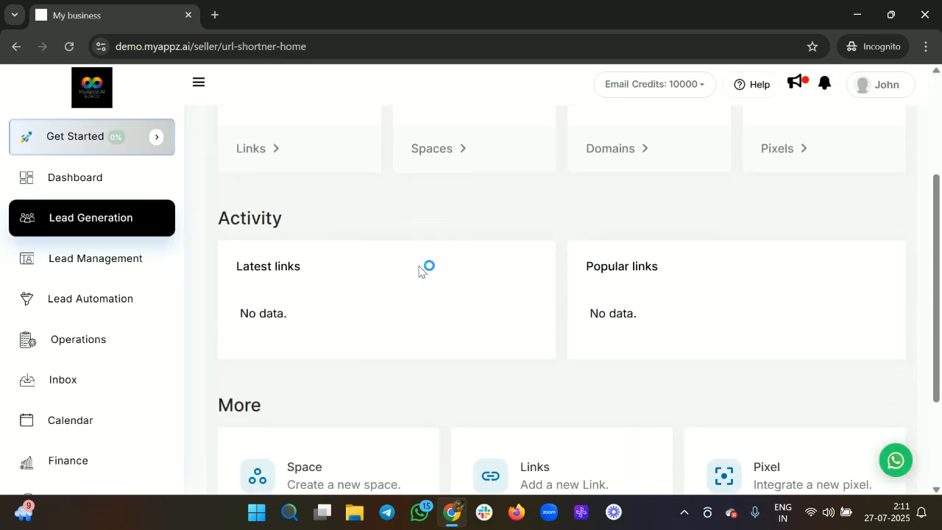
pyautogui.scroll(-2, 420, 270)
pyautogui.scroll(4, 419, 271)
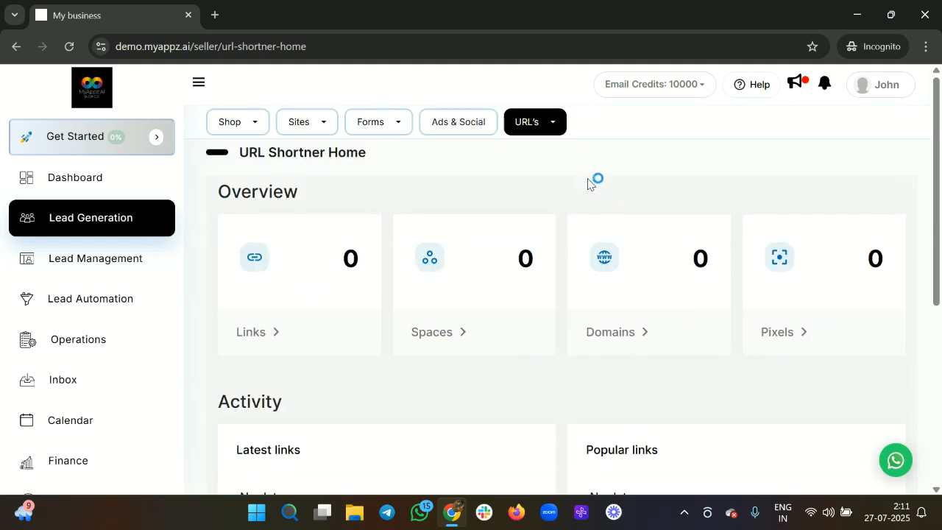
pyautogui.click(530, 121)
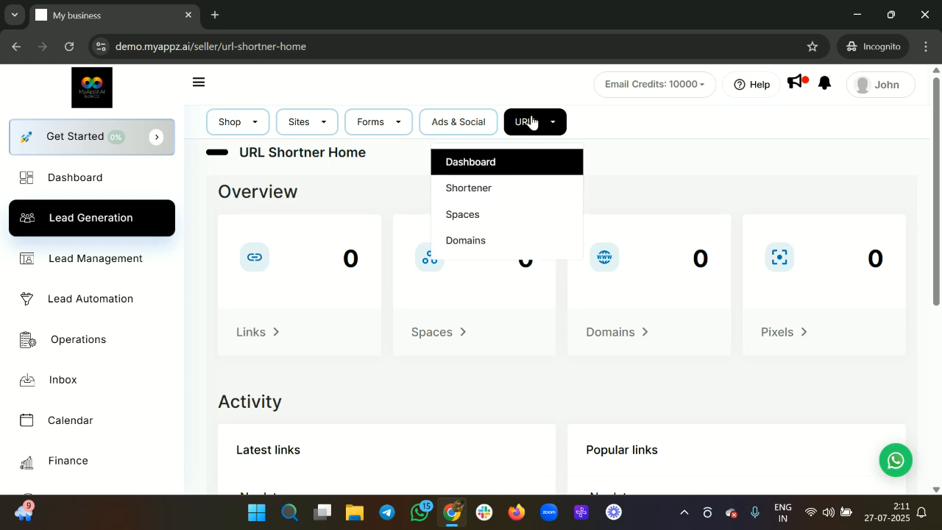
pyautogui.click(508, 204)
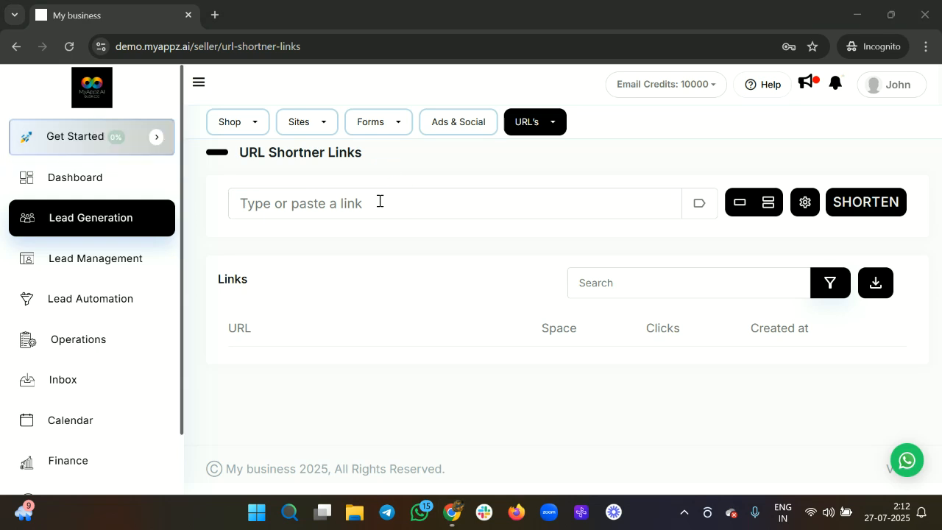
pyautogui.click(350, 203)
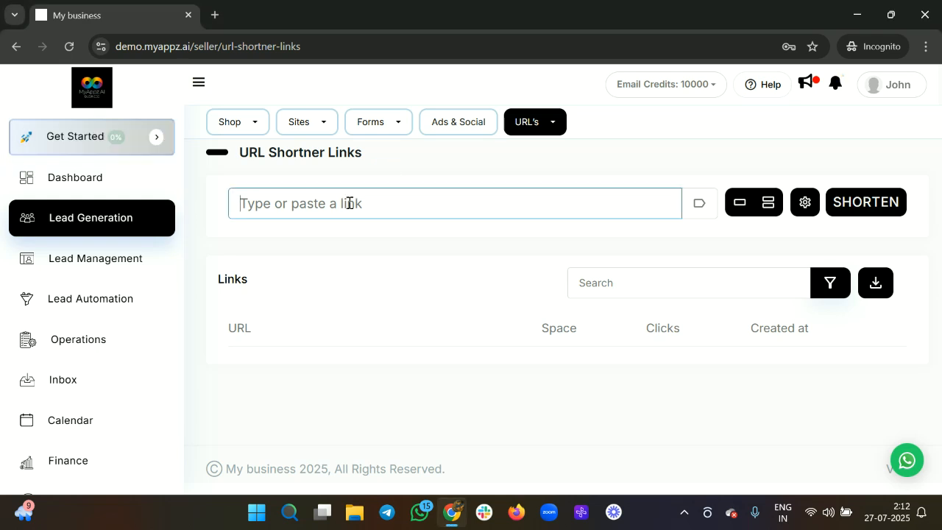
pyautogui.hotkey('ctrl', 'v')
pyautogui.hscroll(-5, 402, 212)
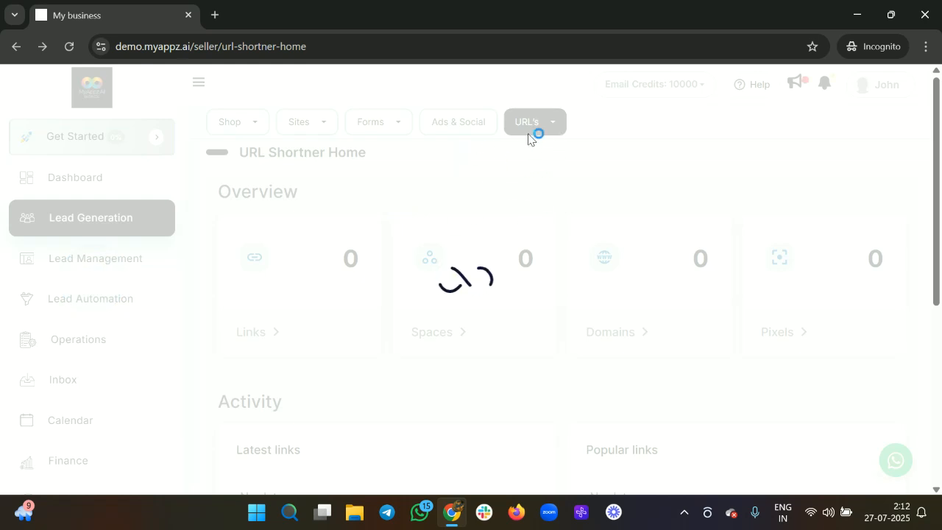
# - Paste the Zoom meeting link with its embedded passcode into the URL shortener and shorten it
pyautogui.click(527, 131)
pyautogui.click(541, 197)
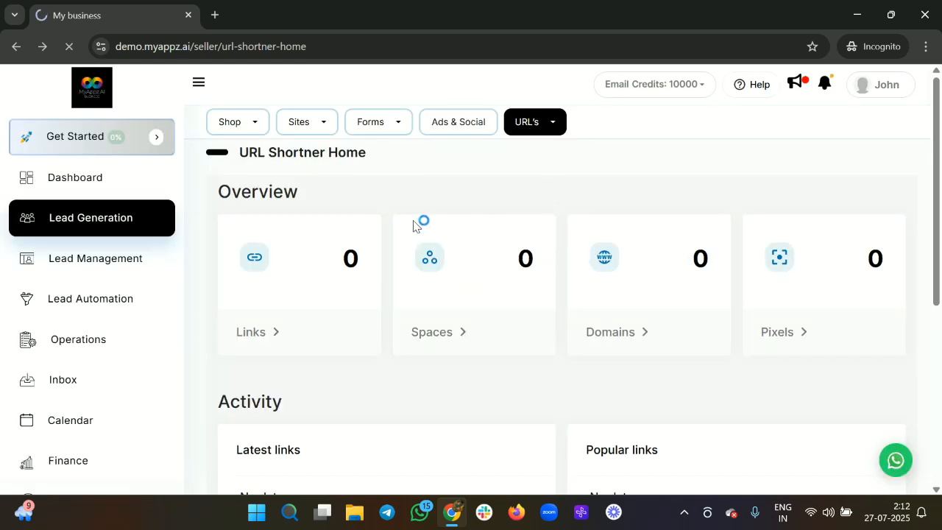
pyautogui.click(351, 202)
pyautogui.hotkey('ctrl', 'v')
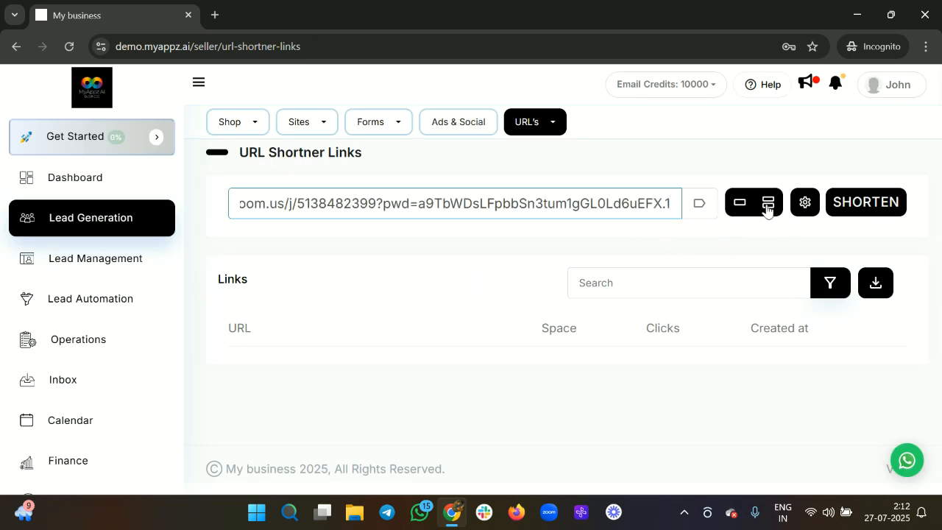
pyautogui.click(855, 211)
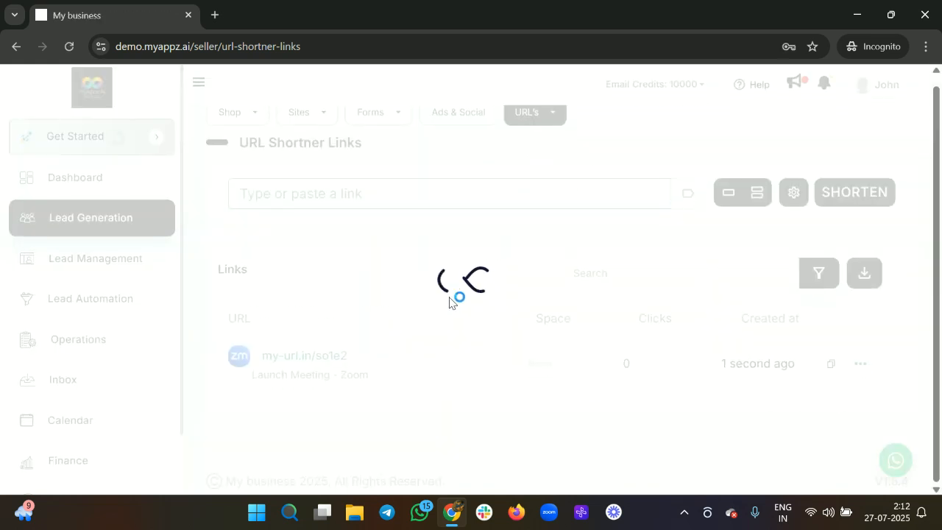
# - Open the statistics of the shortened Zoom link and examine its click and referrer data
pyautogui.moveTo(270, 359); pyautogui.dragTo(318, 359)
pyautogui.click(318, 360)
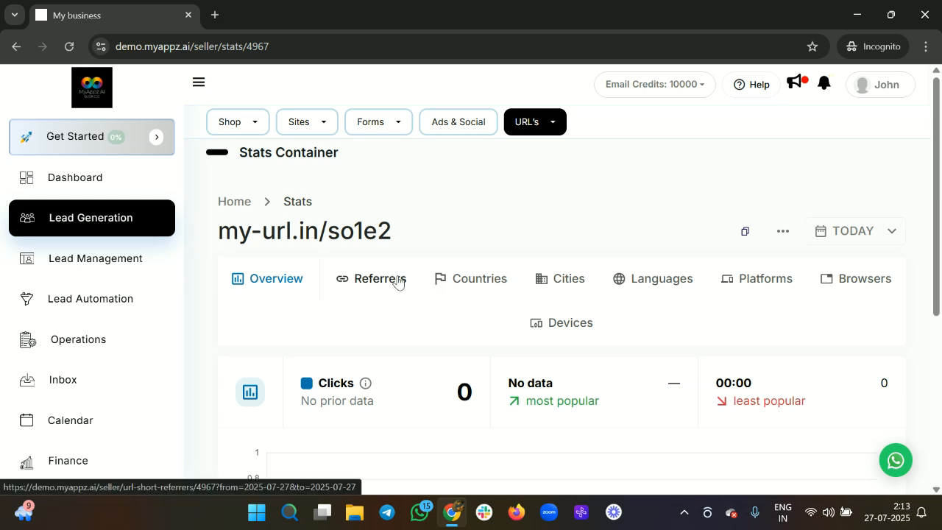
pyautogui.click(398, 280)
pyautogui.scroll(-3, 398, 282)
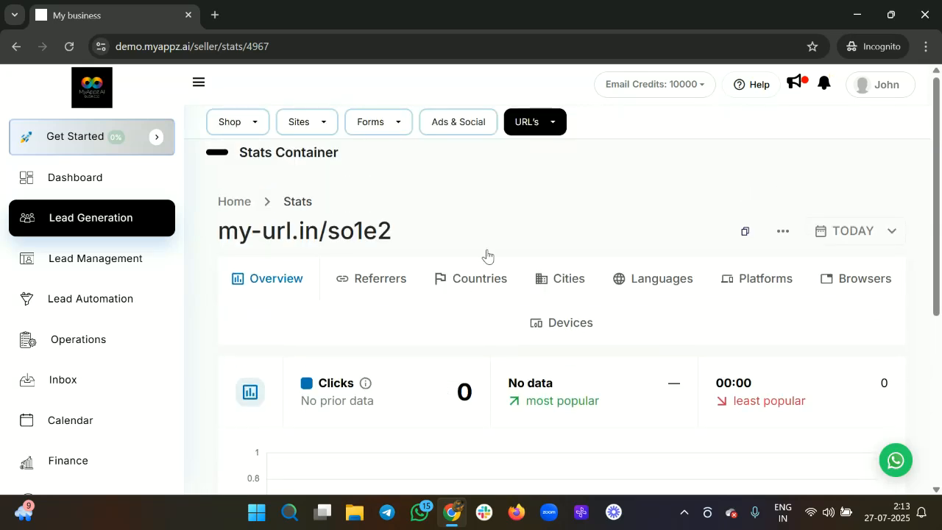
# - Open the shortened Zoom link for editing from the links list and check which domains it offers
pyautogui.click(555, 133)
pyautogui.click(520, 188)
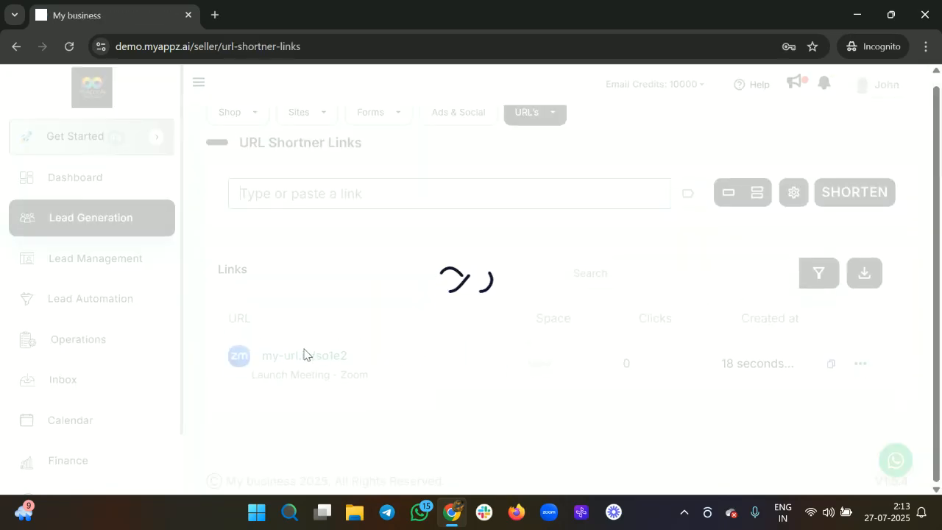
pyautogui.click(860, 365)
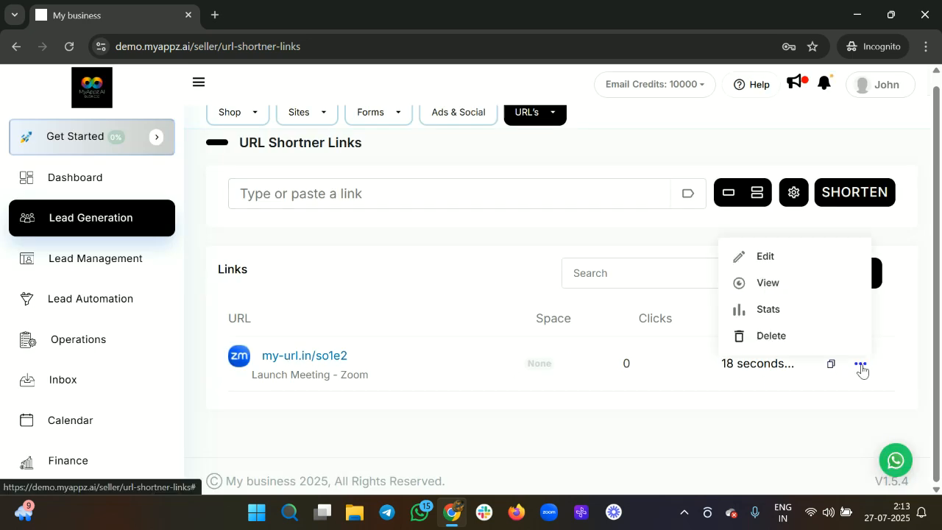
pyautogui.click(795, 263)
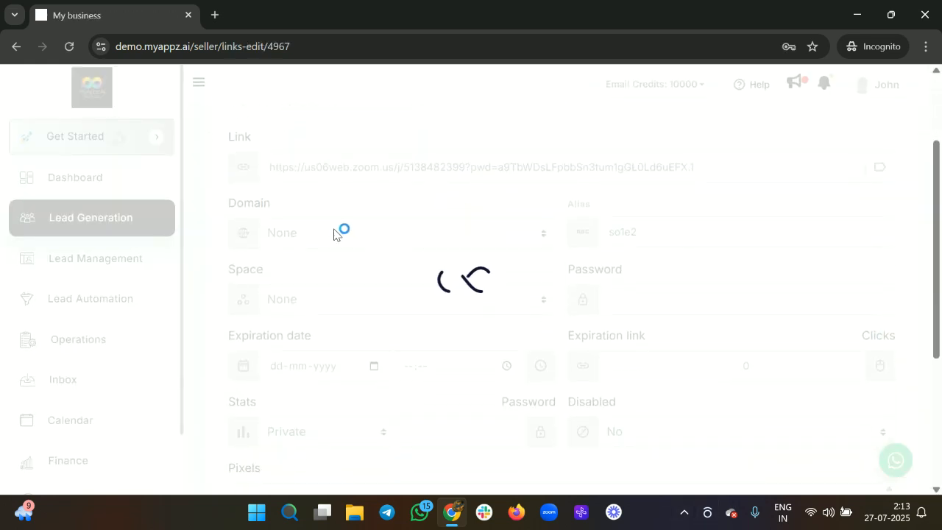
pyautogui.click(326, 234)
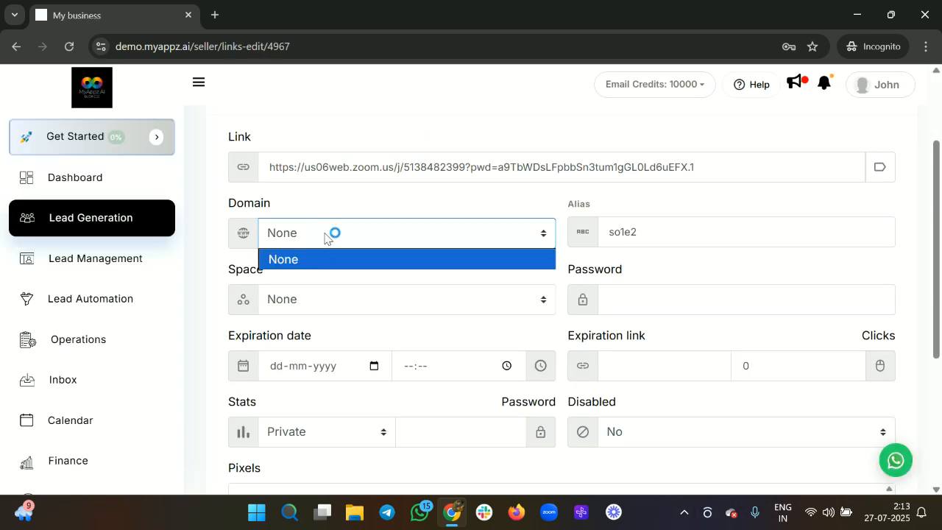
# - Try adding "zoom." as a custom domain for the URL shortener and close the form without saving
pyautogui.click(543, 137)
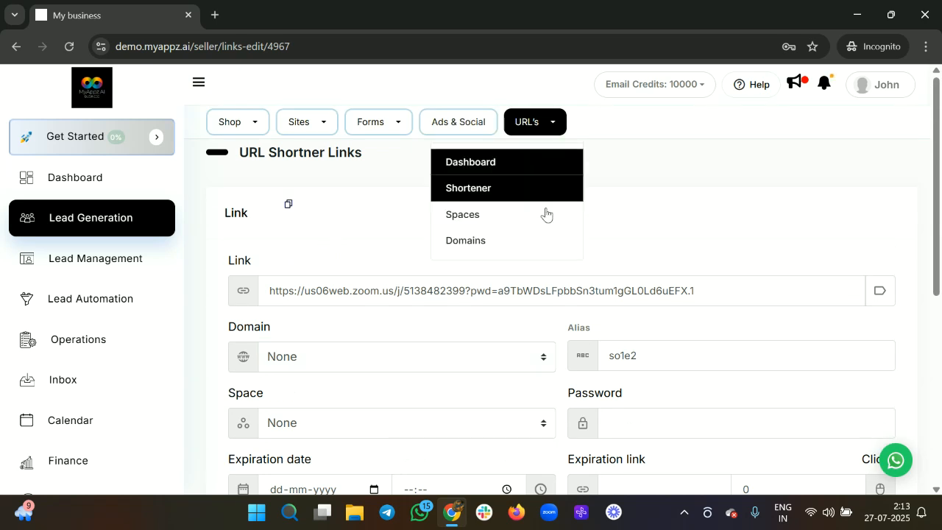
pyautogui.click(532, 249)
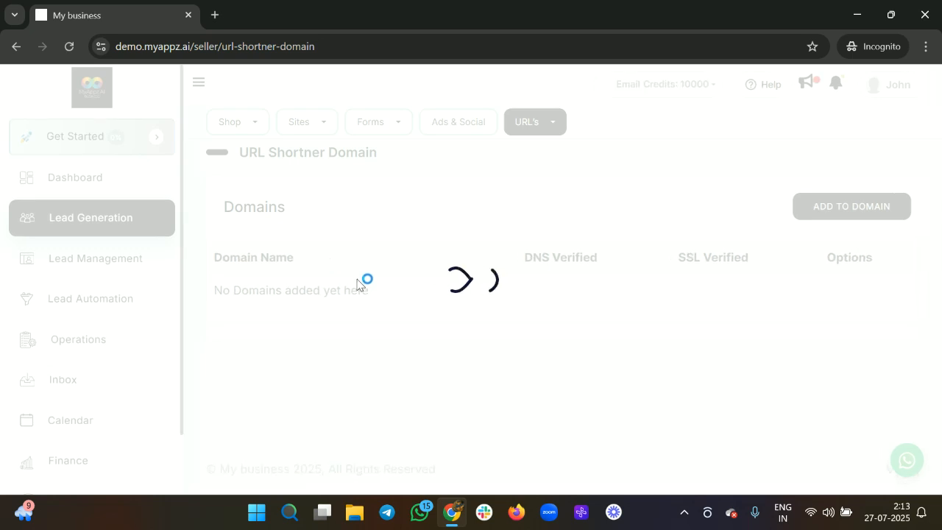
pyautogui.click(802, 207)
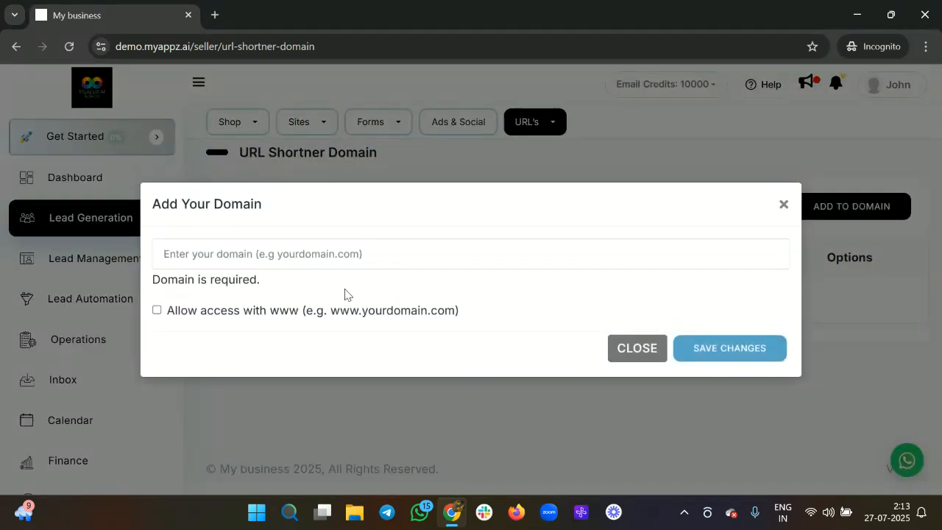
pyautogui.click(291, 257)
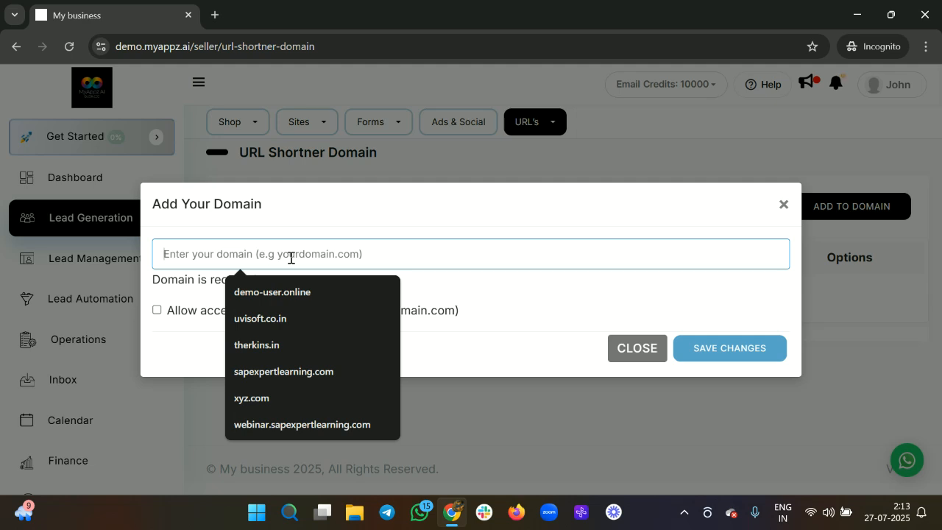
pyautogui.write('zo')
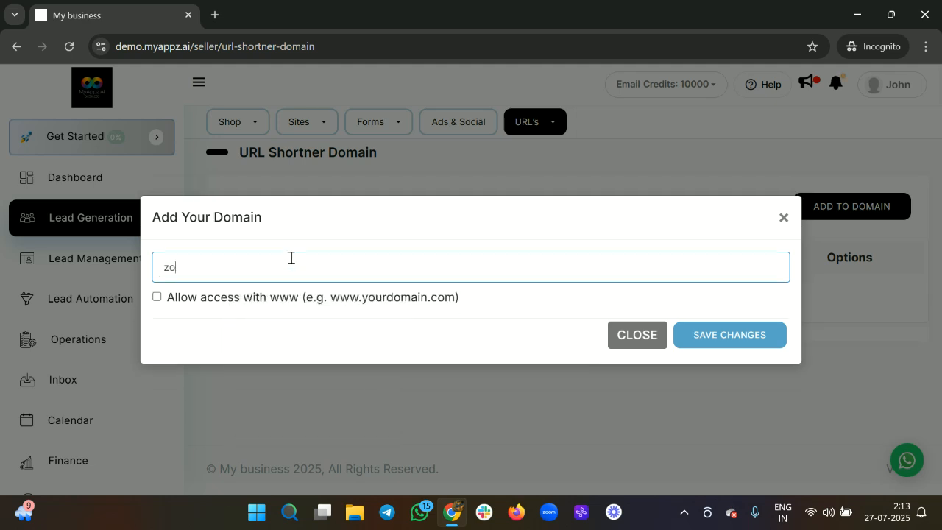
pyautogui.write('om.')
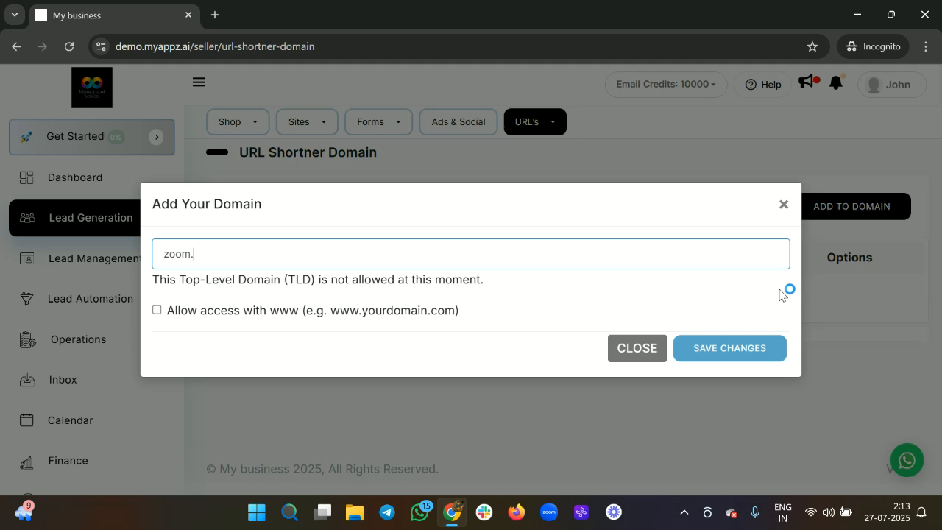
pyautogui.click(785, 206)
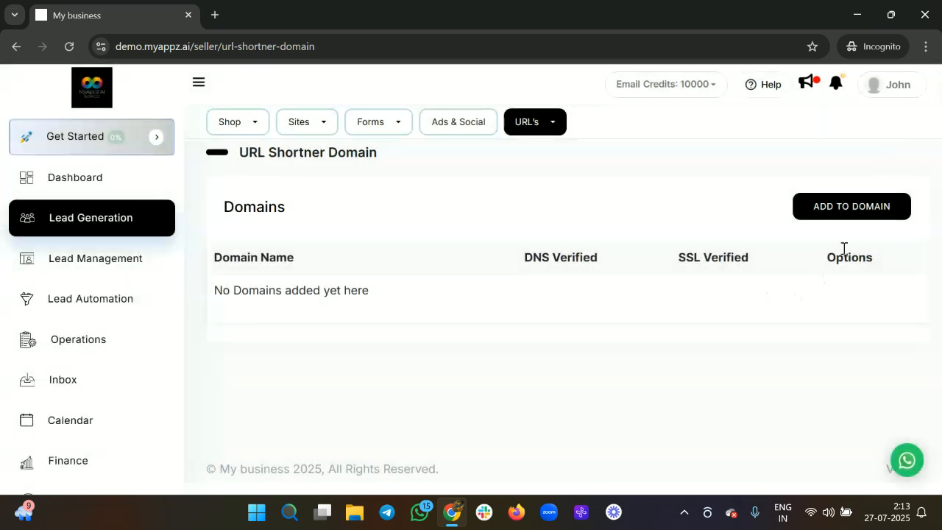
# - Reopen the shortened Zoom link for editing and choose None as its domain
pyautogui.click(536, 121)
pyautogui.click(512, 189)
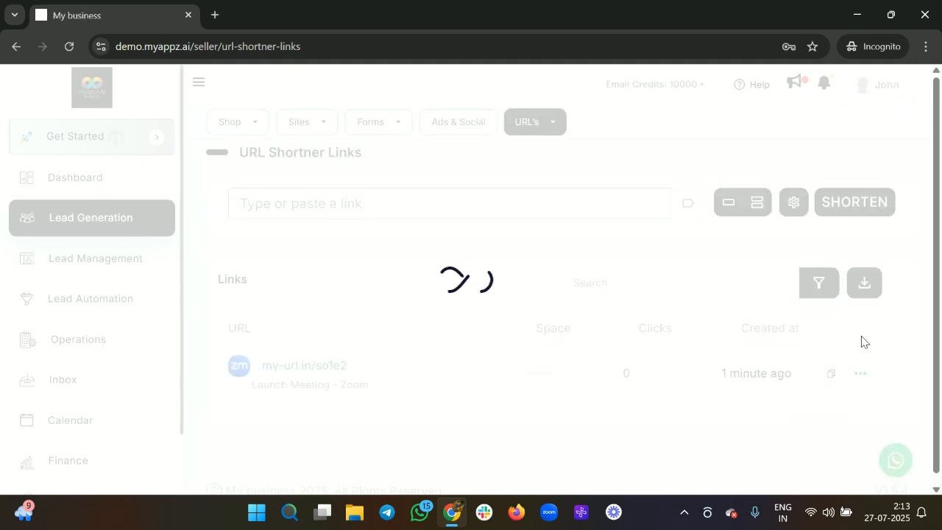
pyautogui.click(858, 374)
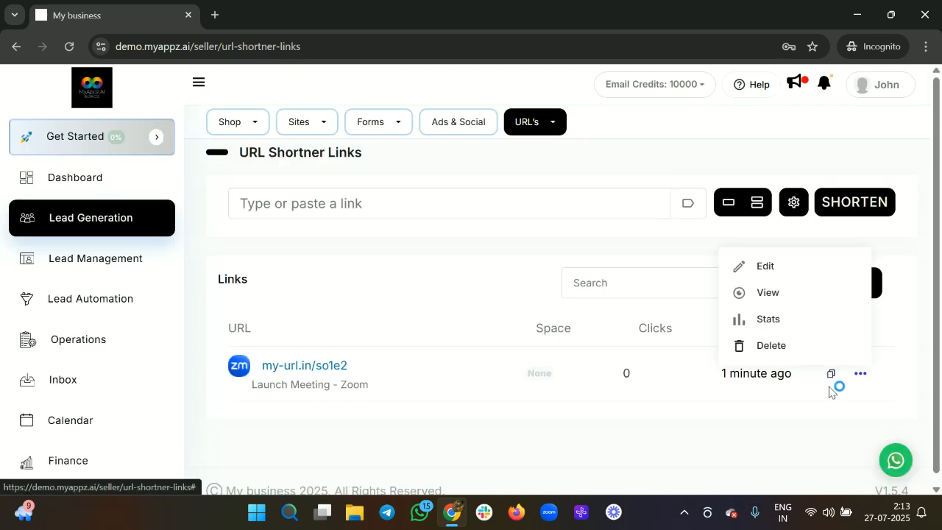
pyautogui.click(771, 267)
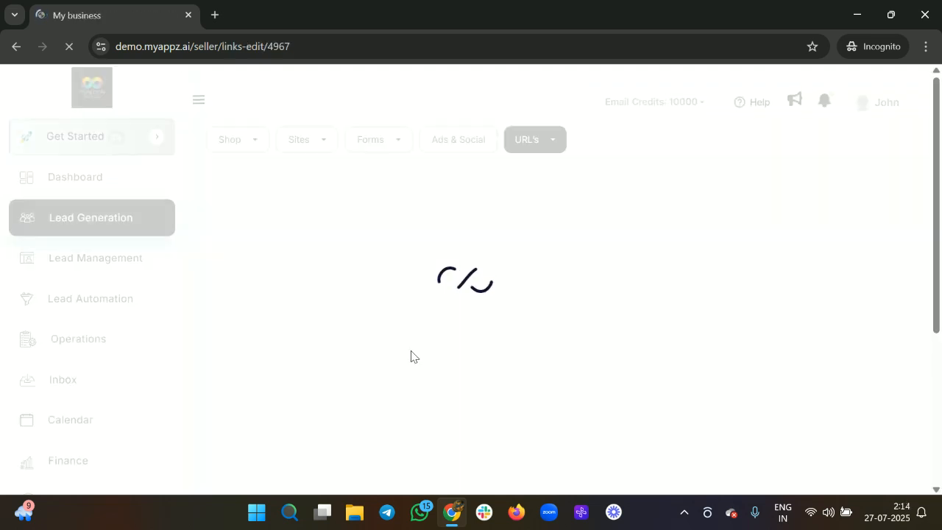
pyautogui.click(391, 357)
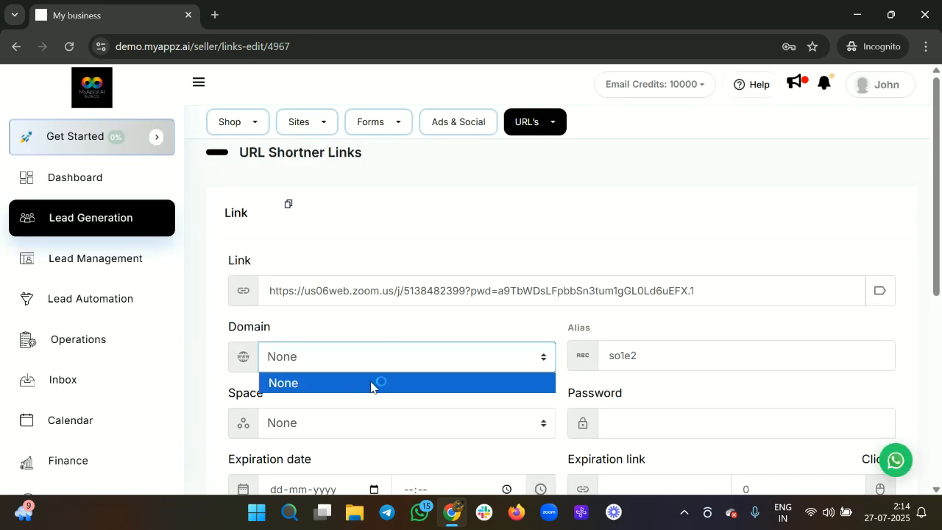
pyautogui.click(371, 384)
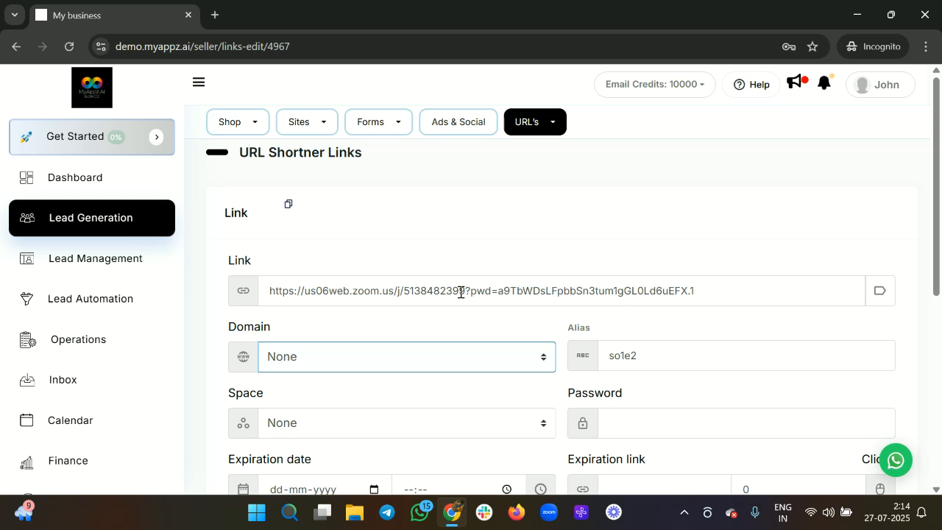
# - Copy the booking link of Calendar 1 from the calendar creation page
pyautogui.click(121, 418)
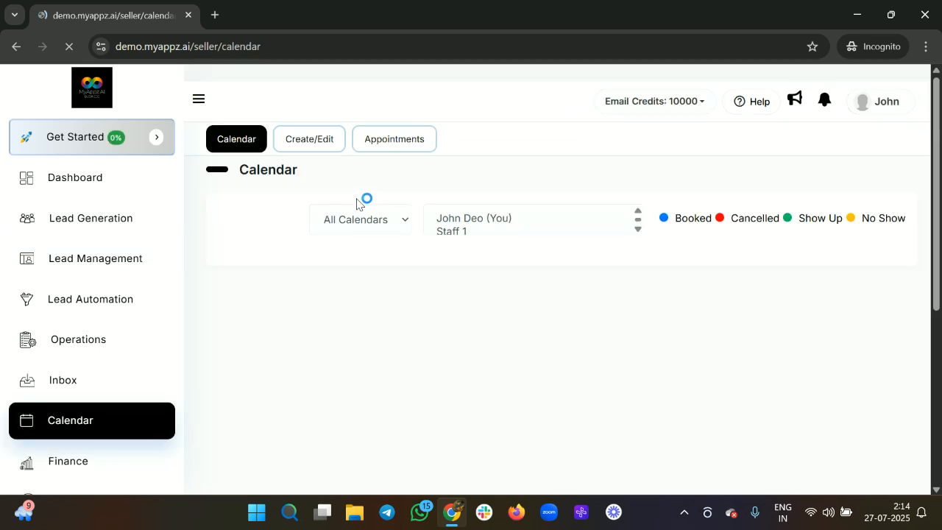
pyautogui.click(316, 129)
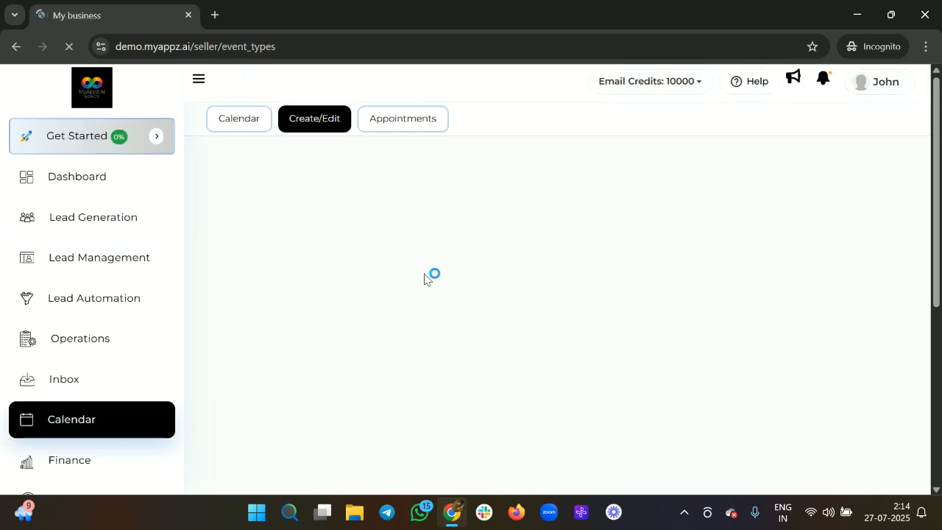
pyautogui.click(264, 408)
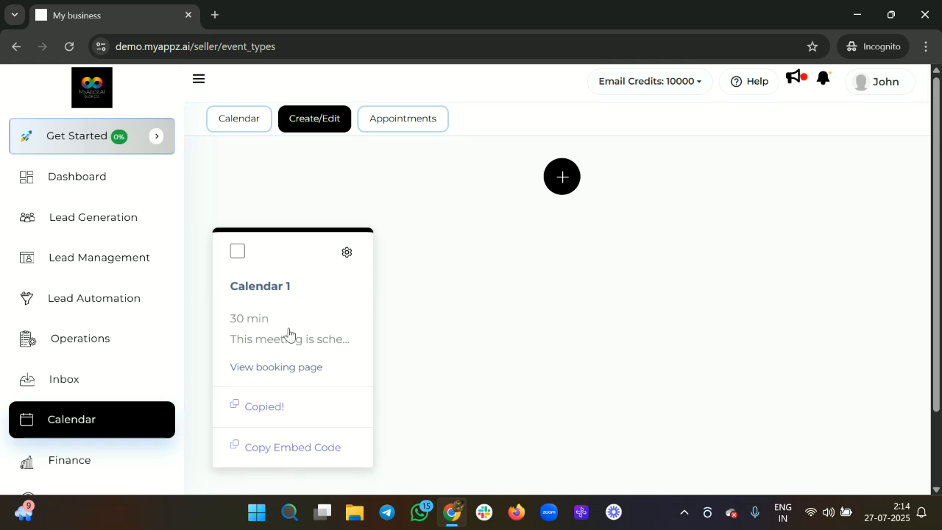
# - Open the URL shortener's links page and shorten the copied Calendar 1 booking link
pyautogui.click(116, 223)
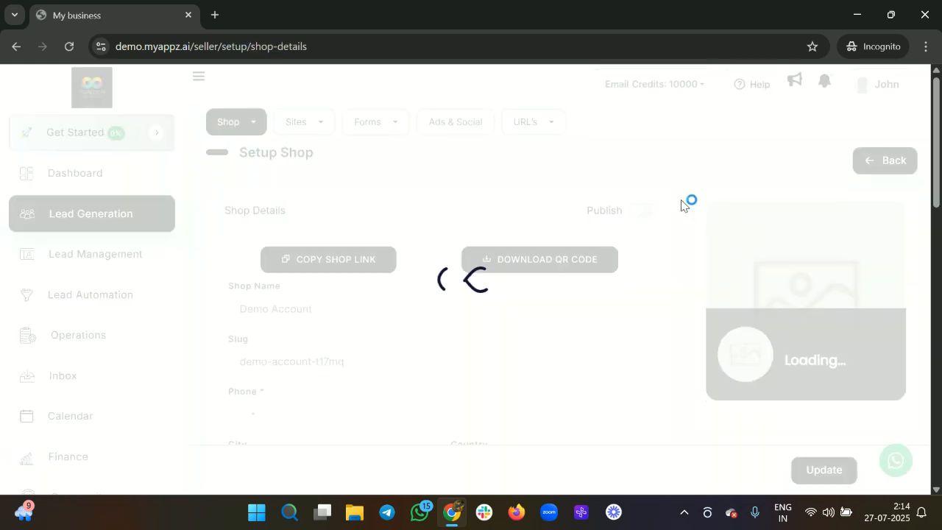
pyautogui.click(528, 130)
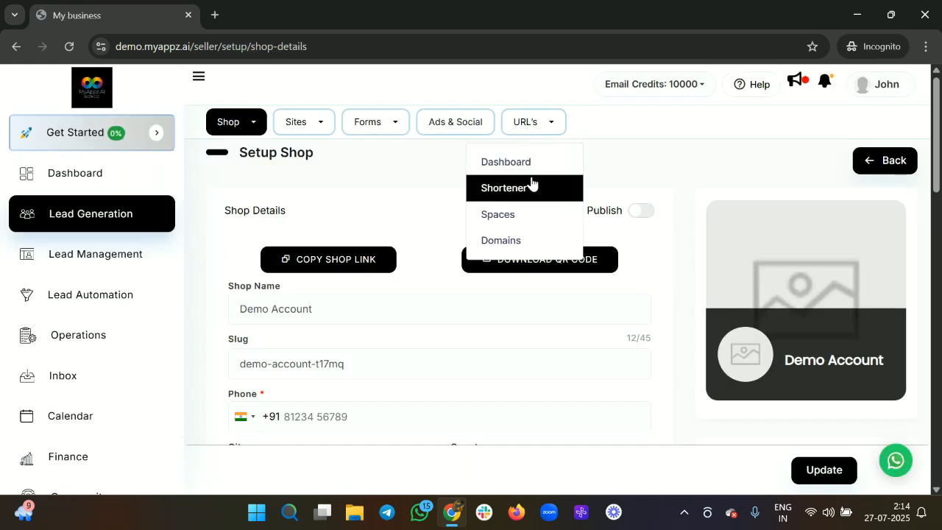
pyautogui.click(523, 189)
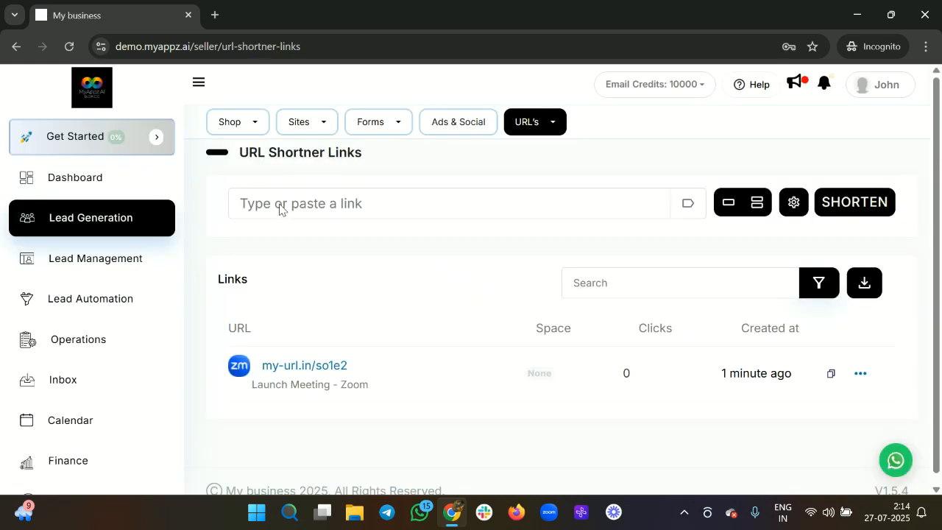
pyautogui.click(312, 199)
pyautogui.hotkey('ctrl', 'v')
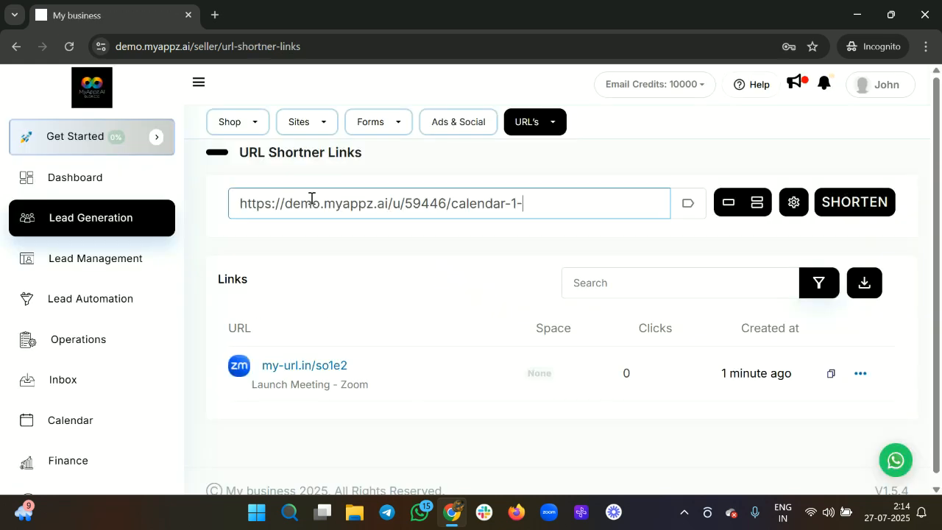
pyautogui.click(842, 206)
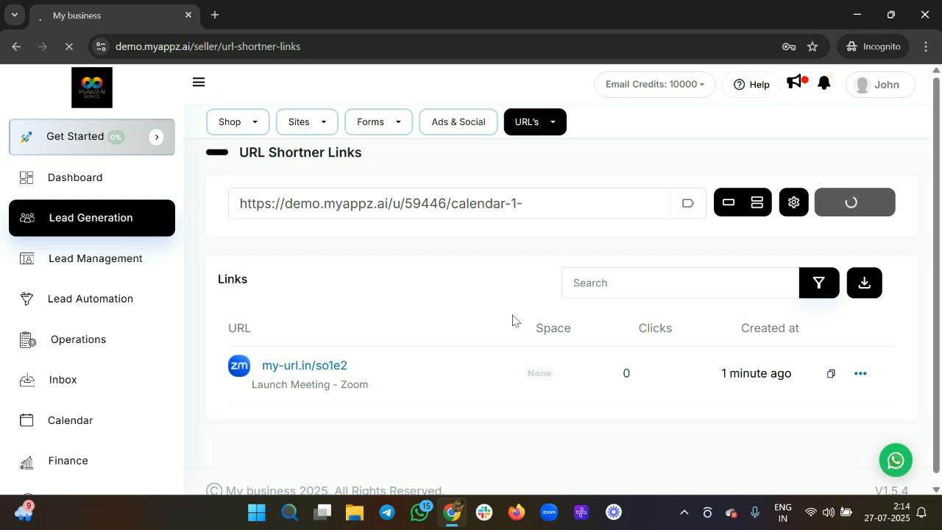
# - Copy the new short calendar link from its statistics page, test it in a new browser tab and close that tab
pyautogui.scroll(-2, 423, 427)
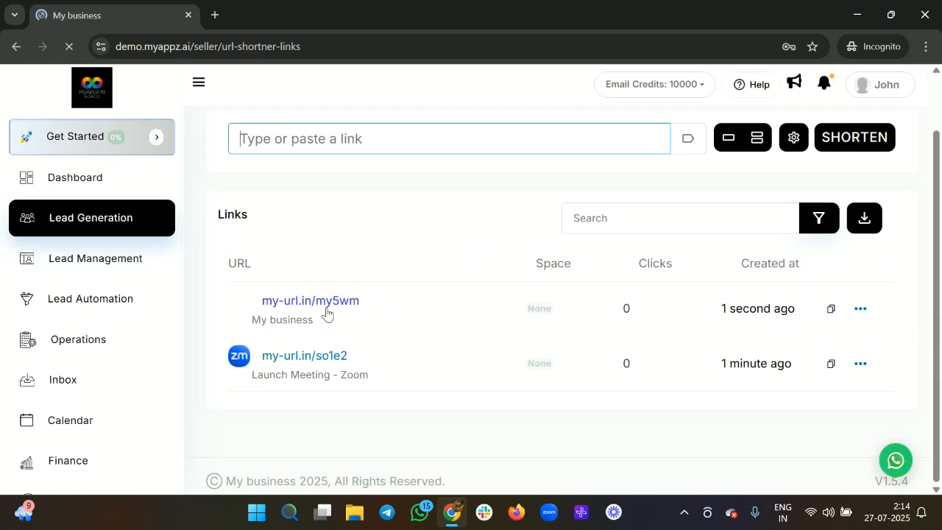
pyautogui.click(320, 307)
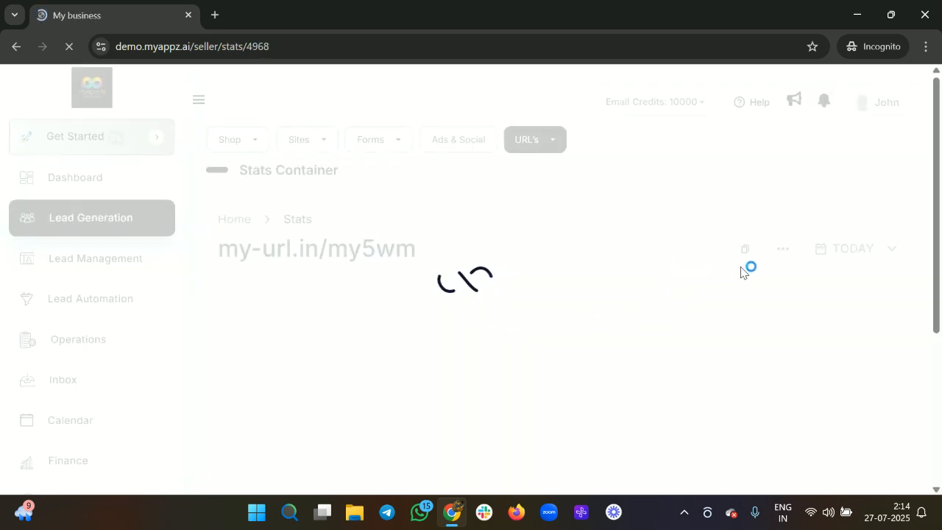
pyautogui.click(745, 233)
pyautogui.hotkey('ctrl', 't')
pyautogui.hotkey('ctrl', 'v')
pyautogui.press('Return')
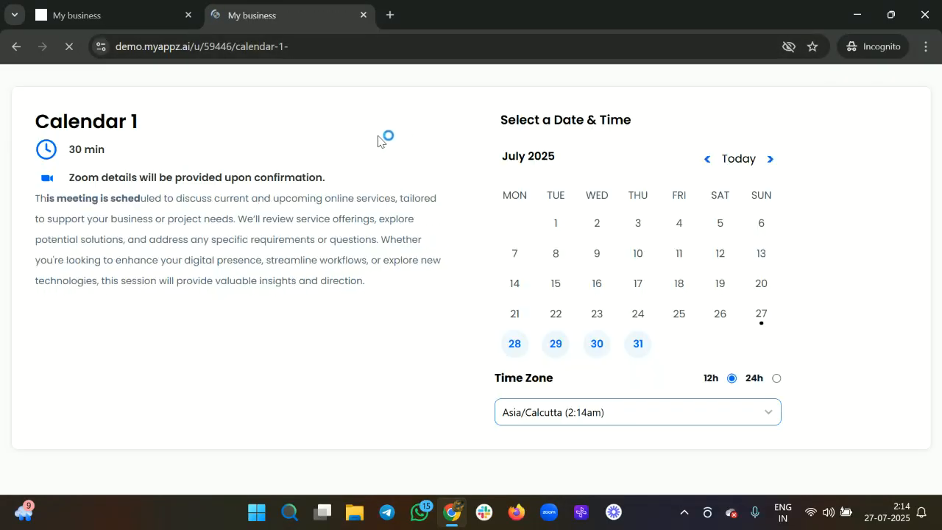
pyautogui.click(363, 15)
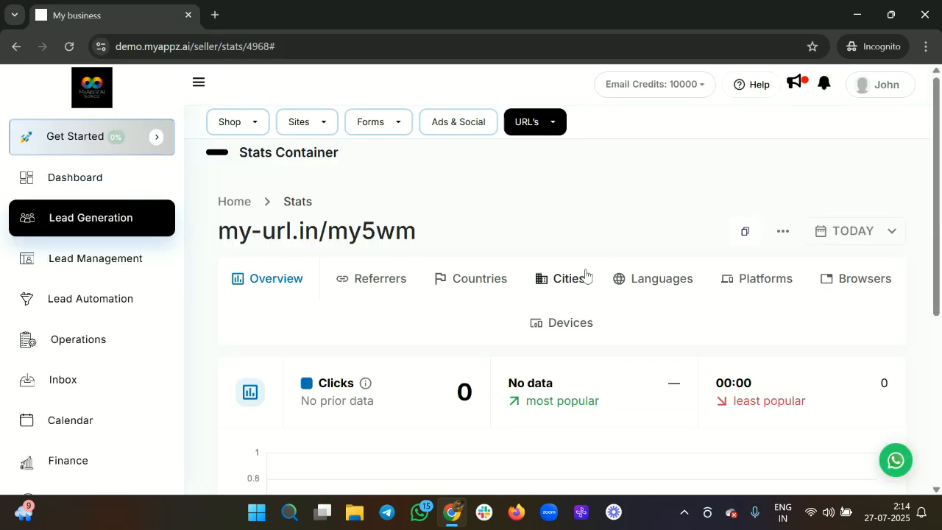
# - Try adding "calendar." as a custom domain for the URL shortener and close the form without saving
pyautogui.click(530, 124)
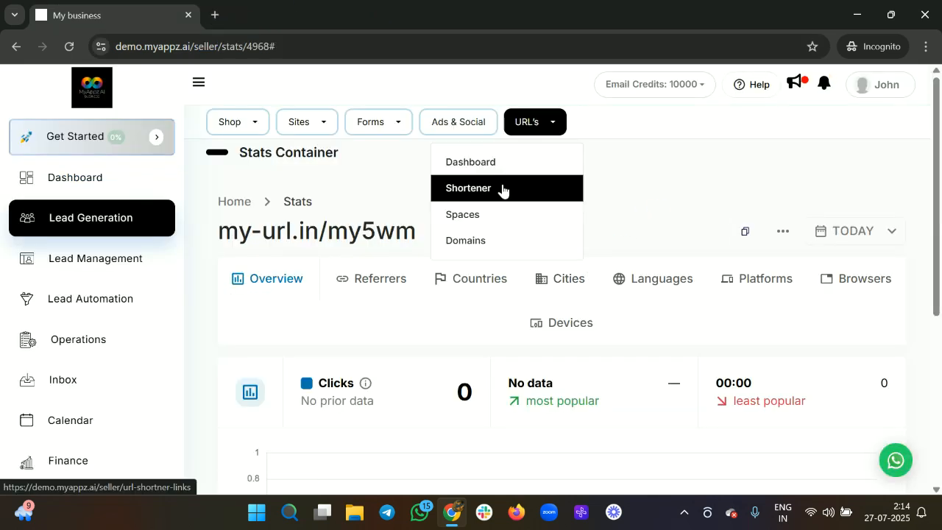
pyautogui.click(472, 242)
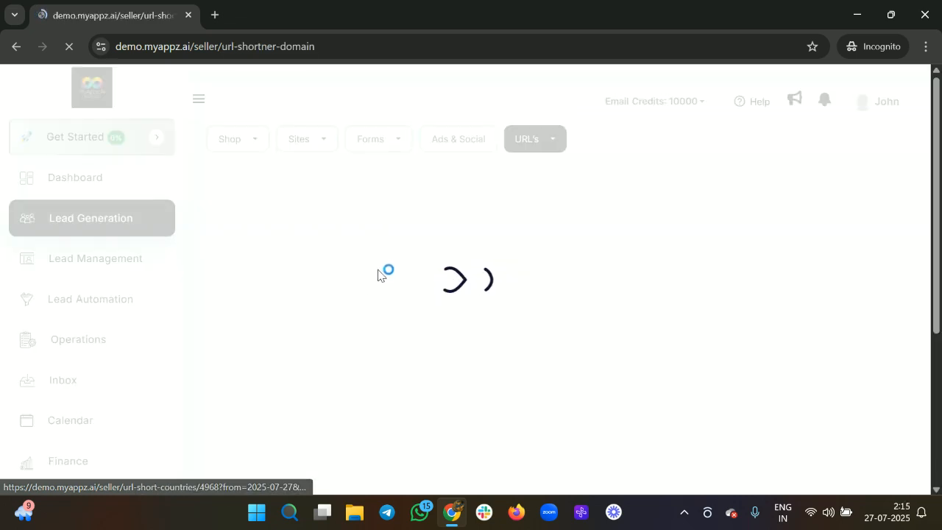
pyautogui.click(822, 210)
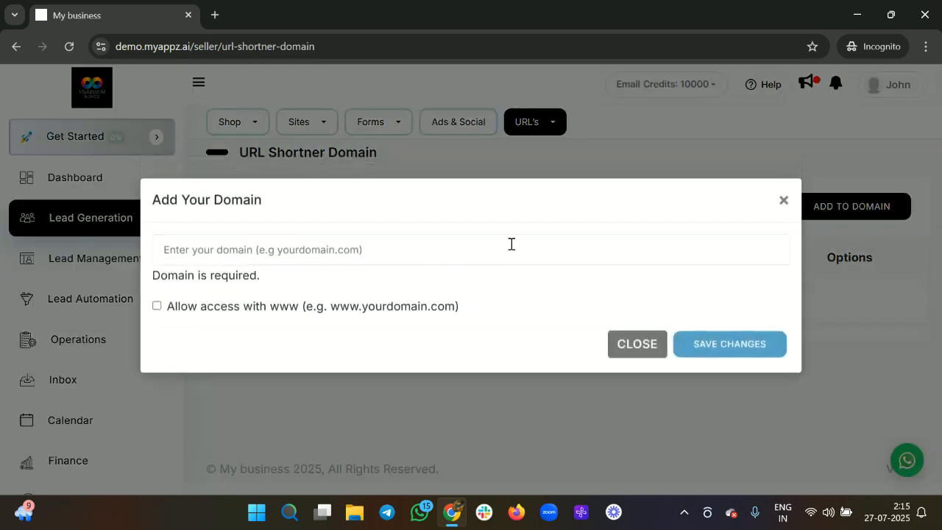
pyautogui.click(248, 262)
pyautogui.write('calendar.')
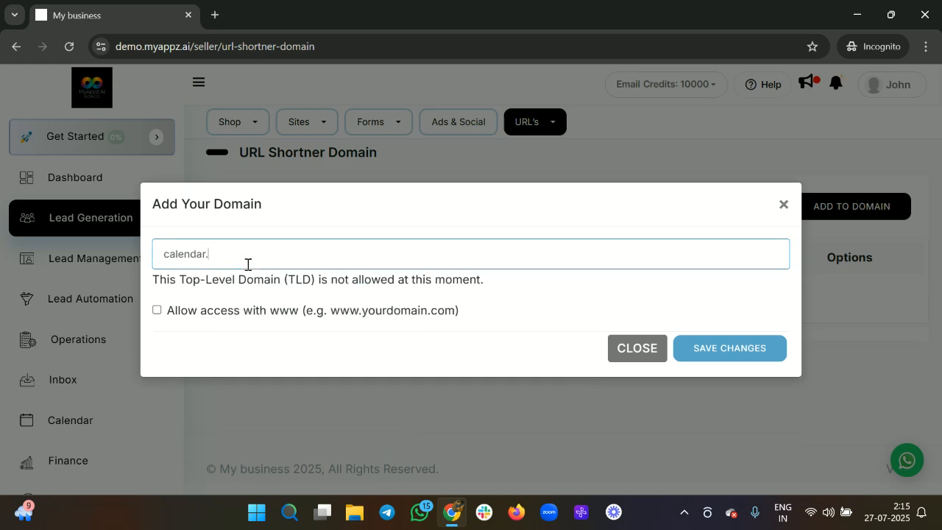
pyautogui.click(783, 205)
# - Open the shortened calendar link for editing from the links list and choose None as its domain
pyautogui.click(521, 190)
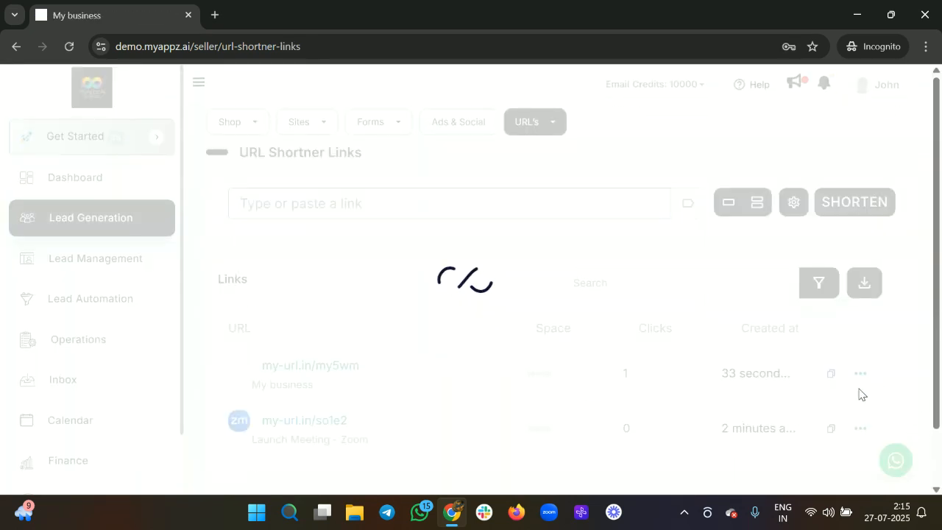
pyautogui.click(860, 374)
pyautogui.click(785, 274)
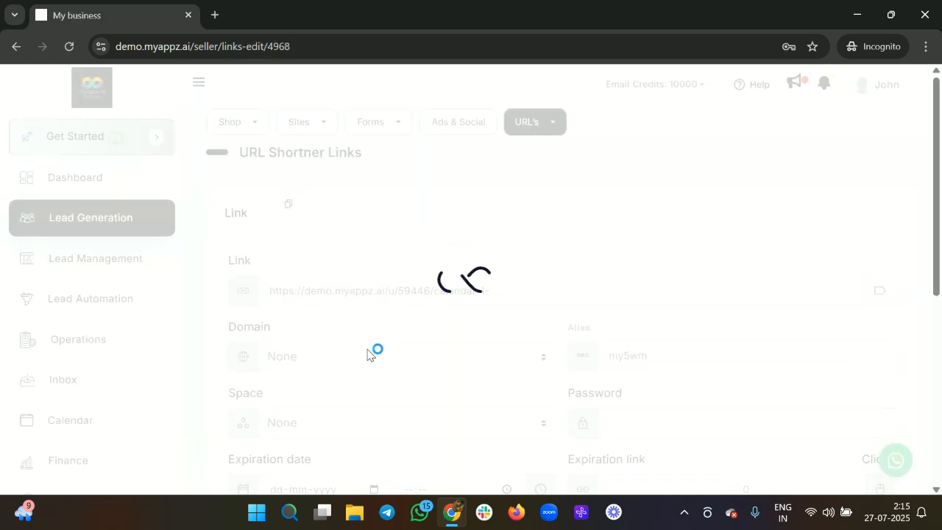
pyautogui.click(401, 355)
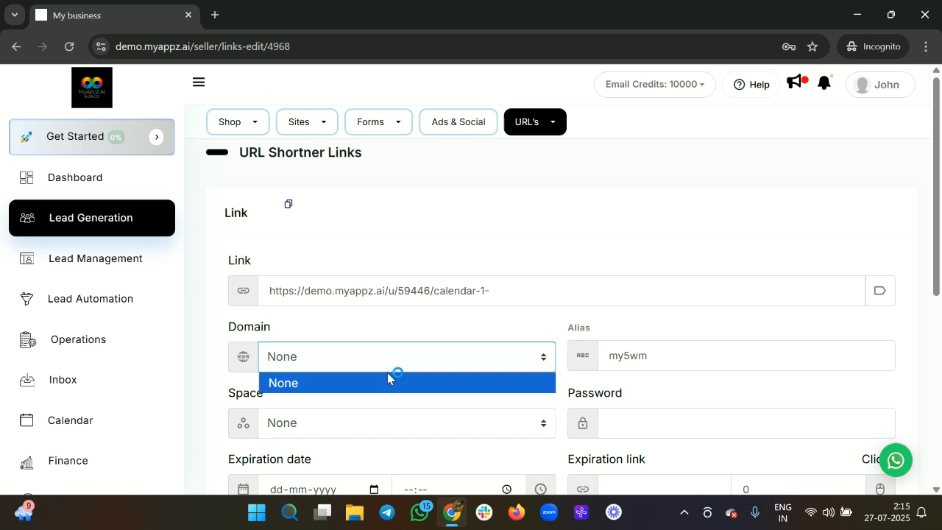
pyautogui.click(398, 380)
# - Review the calendar link's alias and its expiration, stats and targeting settings, and save the link
pyautogui.click(671, 357)
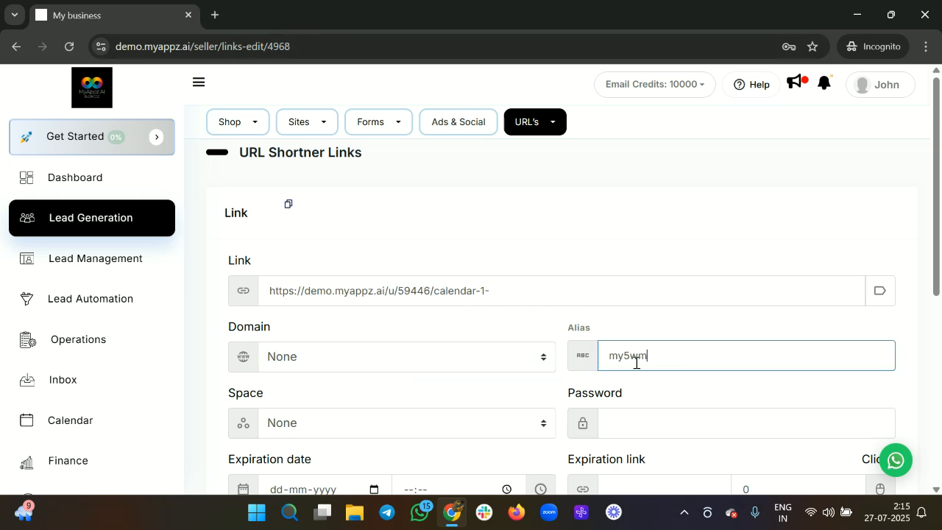
pyautogui.moveTo(648, 359); pyautogui.dragTo(623, 363)
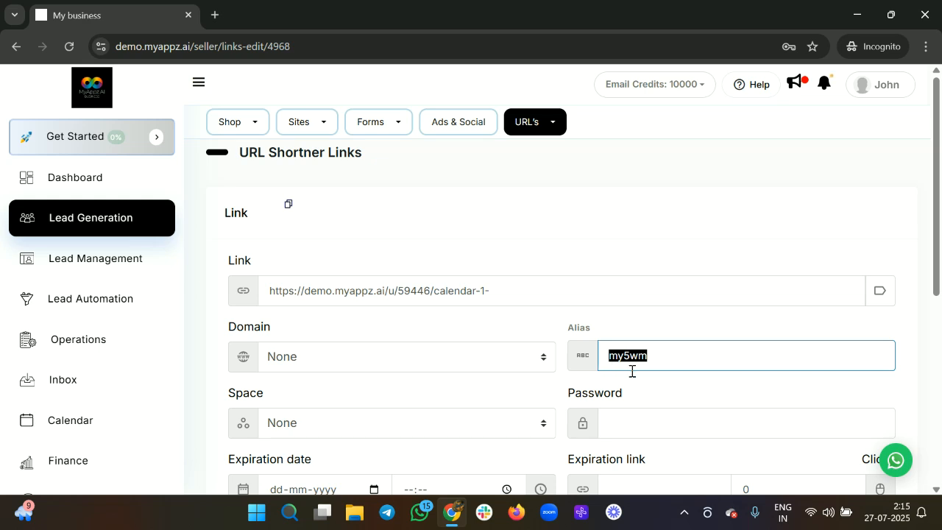
pyautogui.scroll(-1, 629, 363)
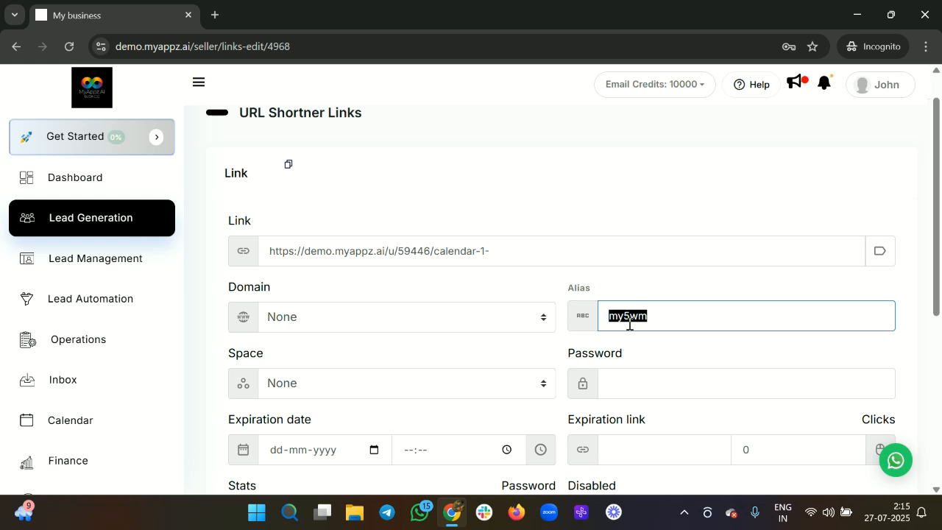
pyautogui.scroll(1, 390, 324)
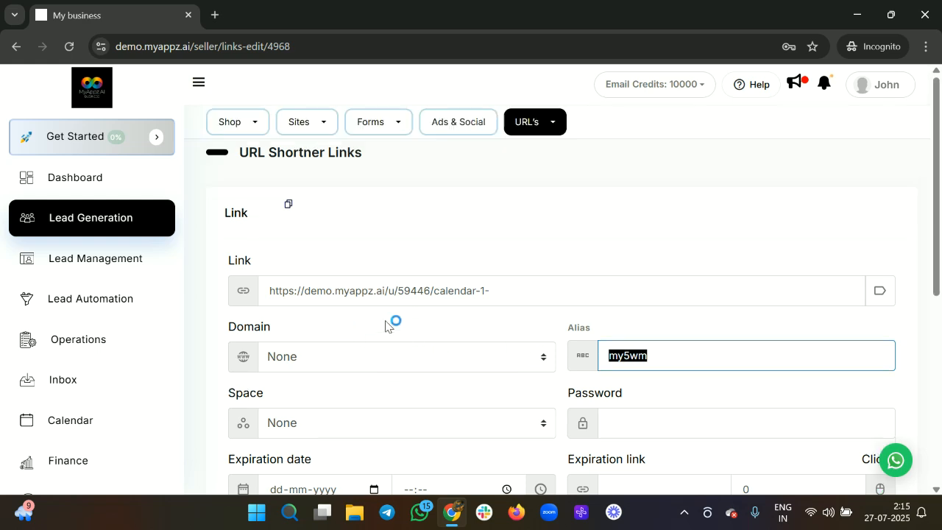
pyautogui.scroll(-5, 483, 322)
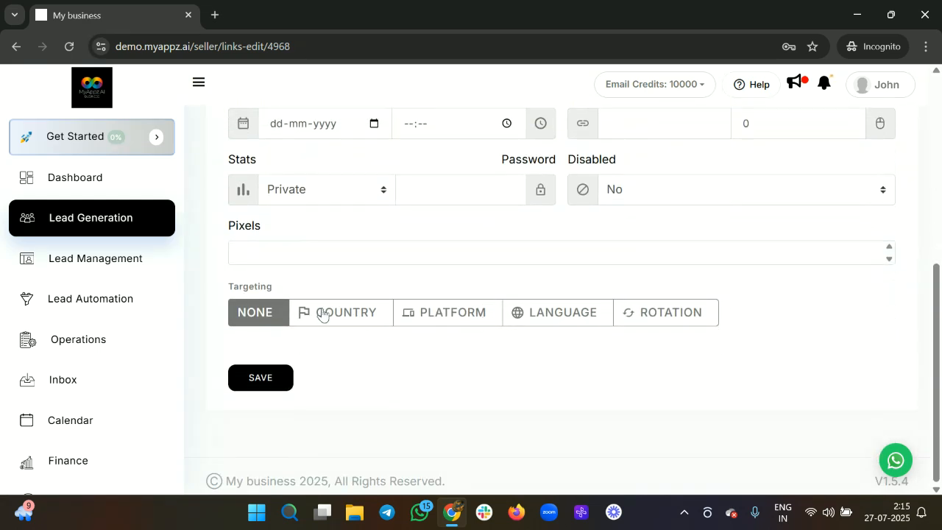
pyautogui.scroll(5, 334, 220)
pyautogui.scroll(-4, 353, 118)
pyautogui.scroll(-1, 357, 99)
pyautogui.click(261, 415)
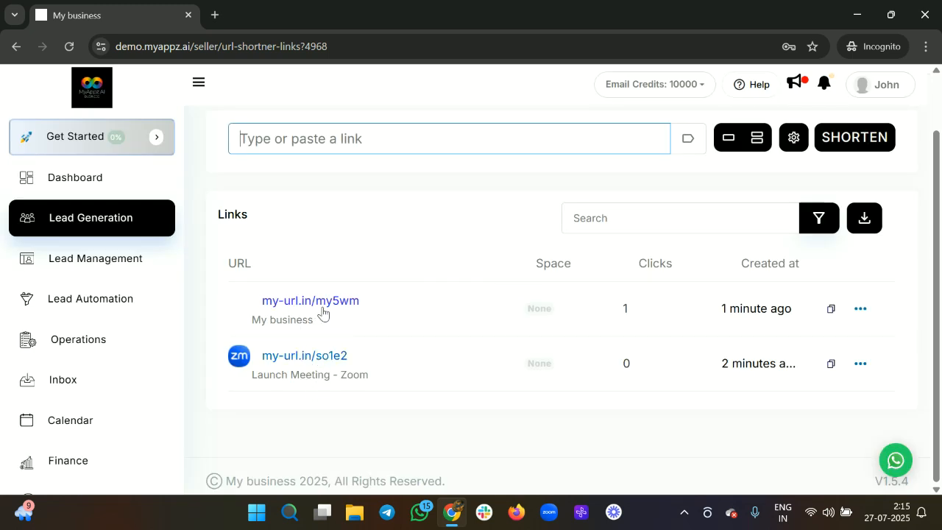
# - Reopen the shortened calendar link for editing, enter "calendar" as its alias and check which spaces it offers
pyautogui.click(857, 311)
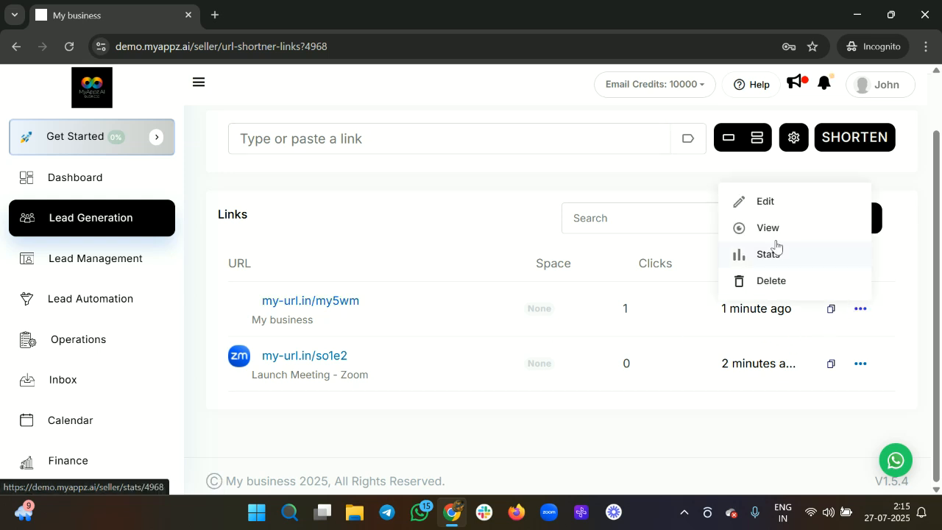
pyautogui.click(781, 203)
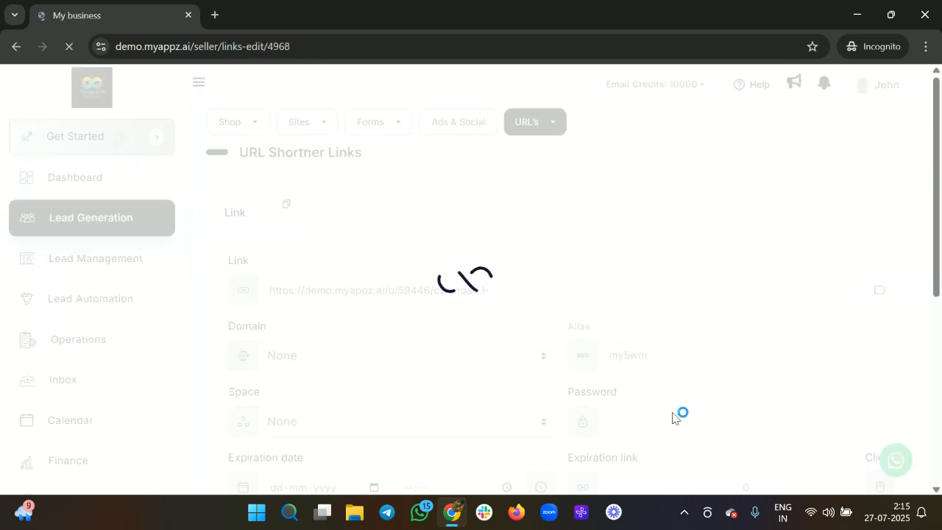
pyautogui.click(662, 360)
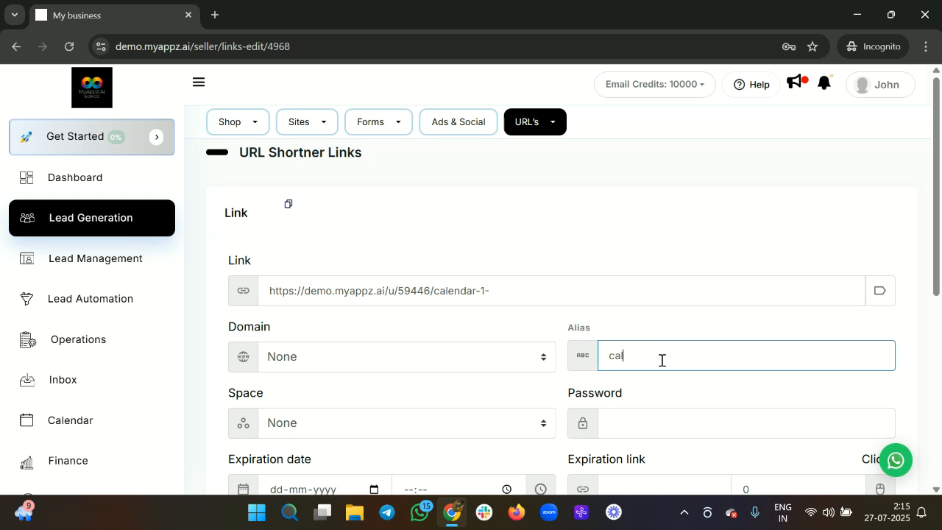
pyautogui.scroll(-1, 690, 307)
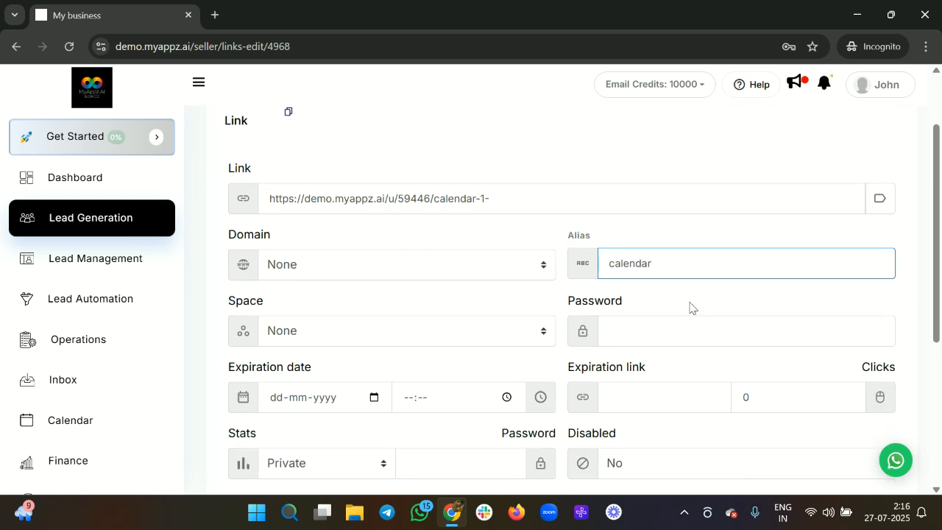
pyautogui.click(398, 333)
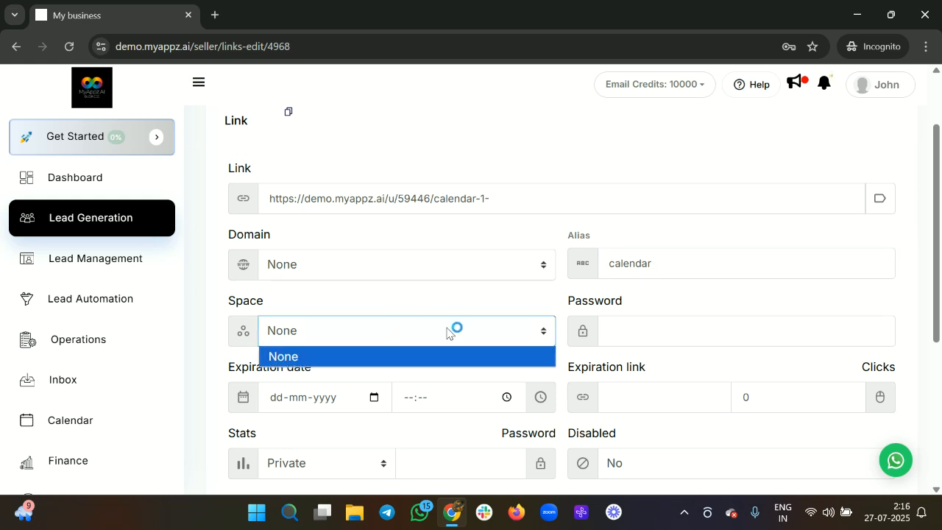
pyautogui.click(399, 333)
pyautogui.scroll(1, 396, 339)
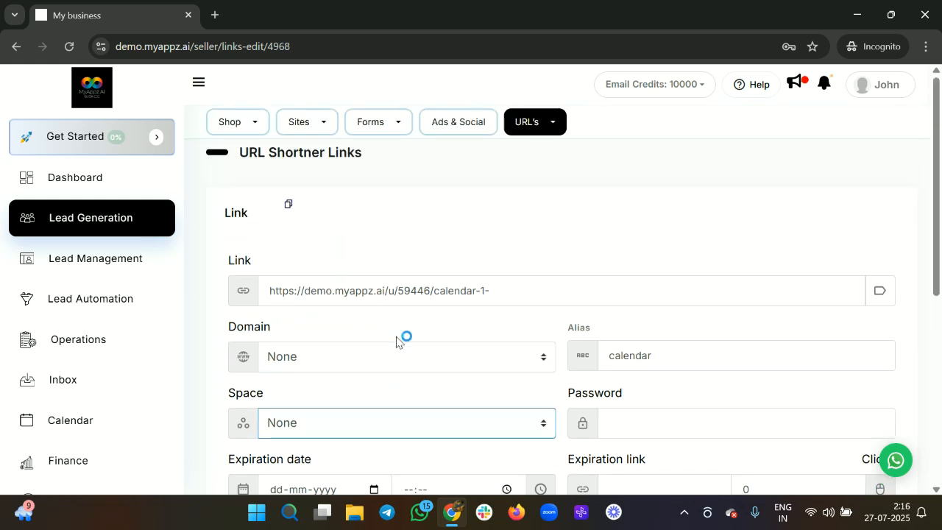
# - Create a green URL shortener space named "Staff 1"
pyautogui.click(551, 121)
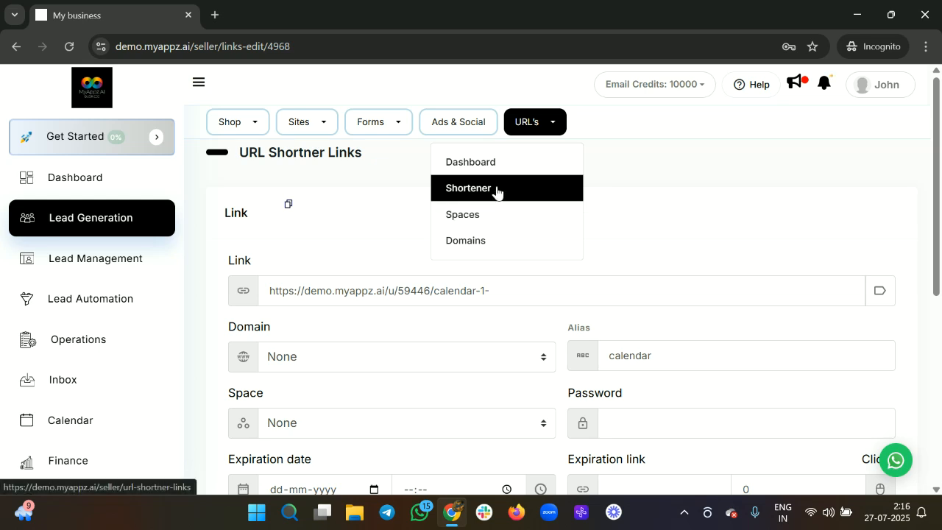
pyautogui.click(472, 216)
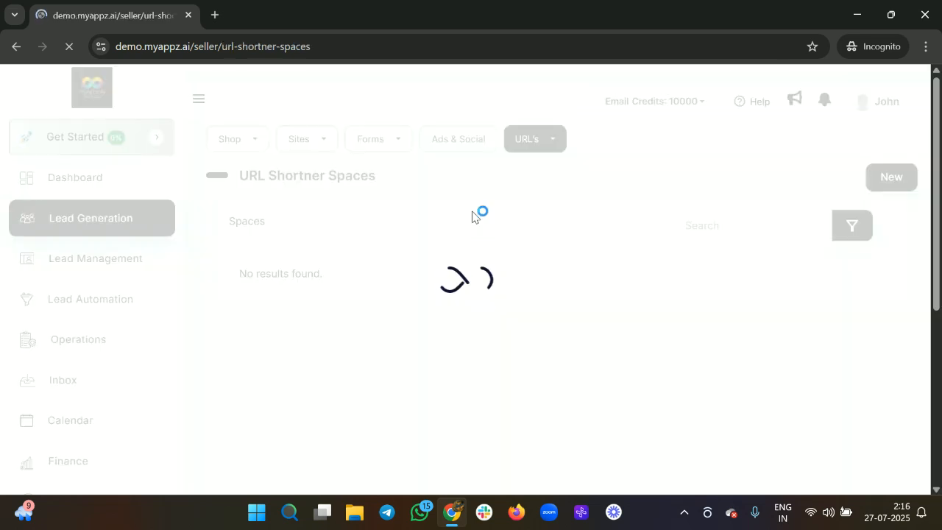
pyautogui.click(903, 160)
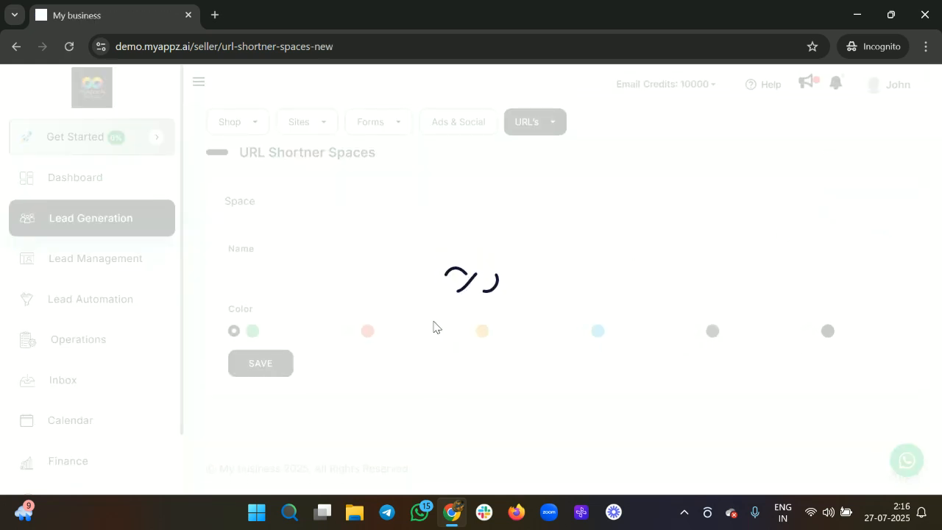
pyautogui.click(322, 270)
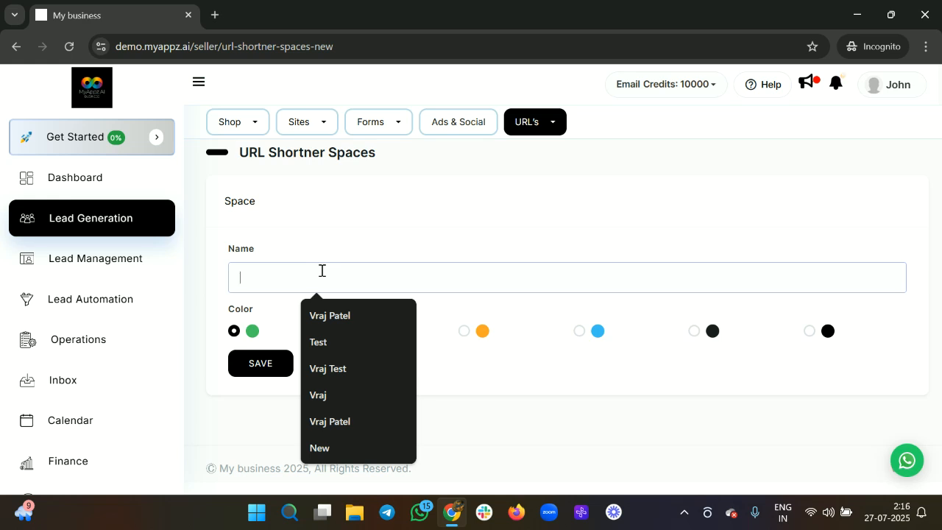
pyautogui.write('Stadd')
pyautogui.press('BackSpace')
pyautogui.press('BackSpace')
pyautogui.write('ff 1')
pyautogui.click(255, 368)
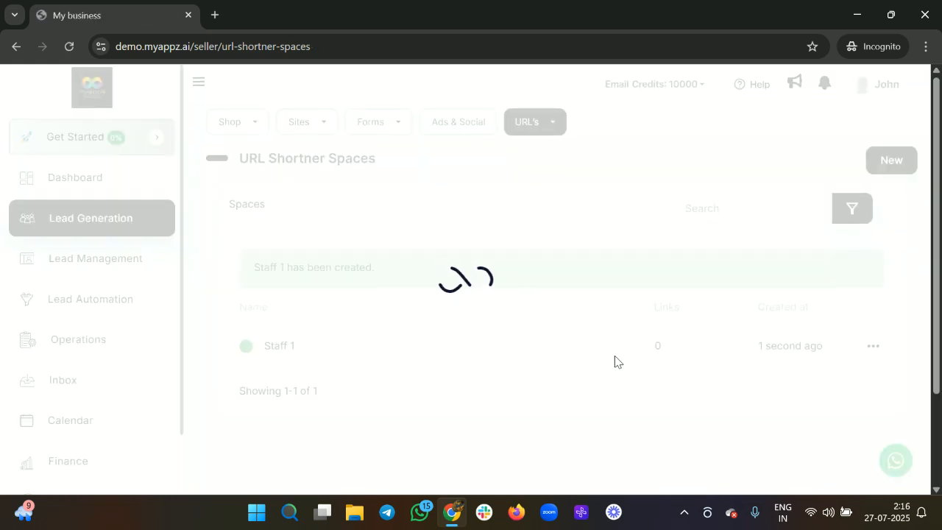
# - Create a red URL shortener space named "Staff 2"
pyautogui.click(898, 163)
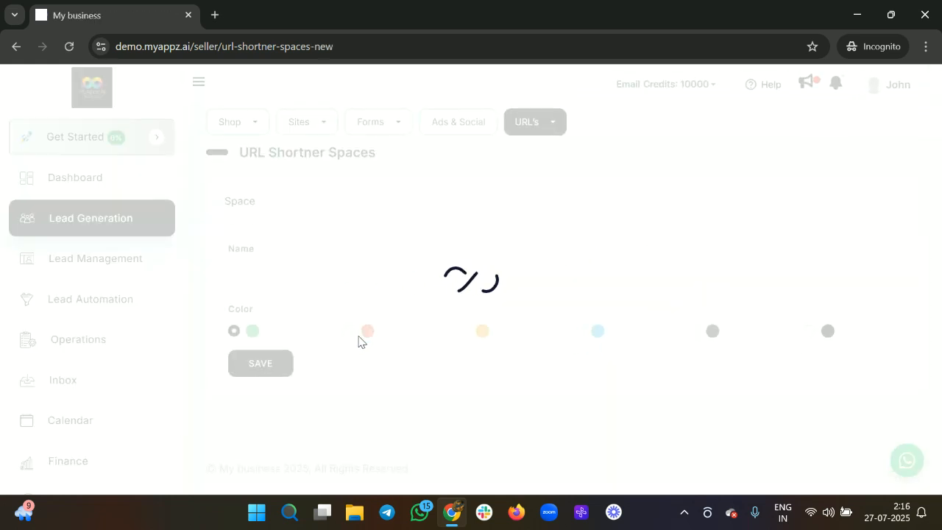
pyautogui.click(349, 334)
pyautogui.click(276, 291)
pyautogui.write('Sta')
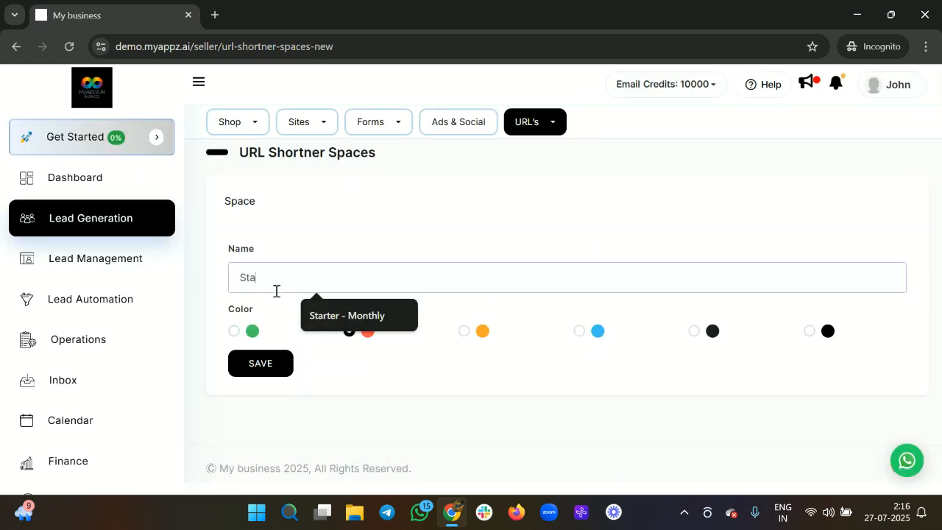
pyautogui.write('ff 2')
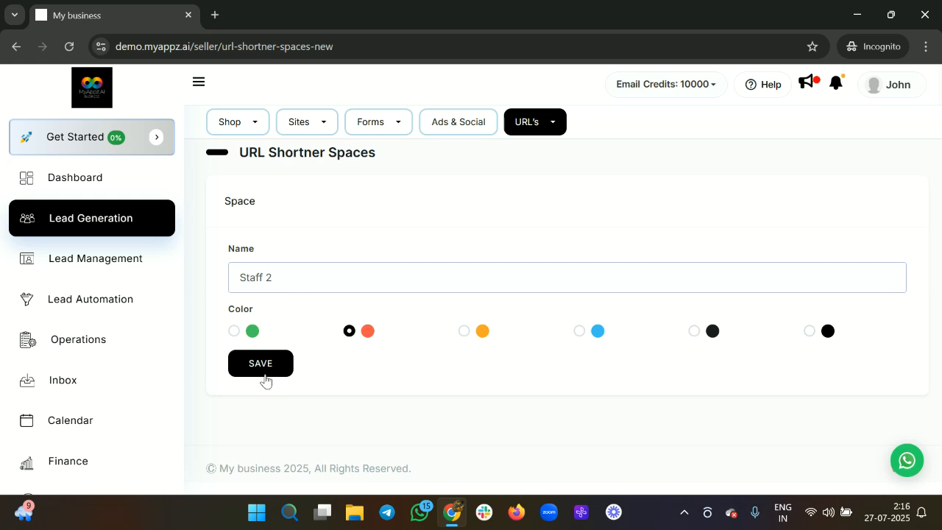
pyautogui.click(264, 375)
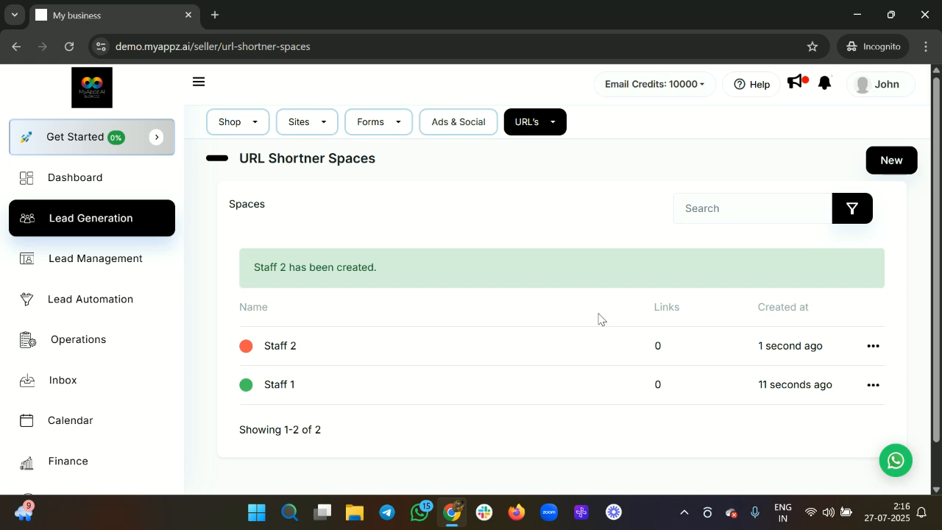
# - Open the shortened calendar link for editing from the links list and assign it to the "Staff 1" space
pyautogui.click(535, 131)
pyautogui.click(536, 187)
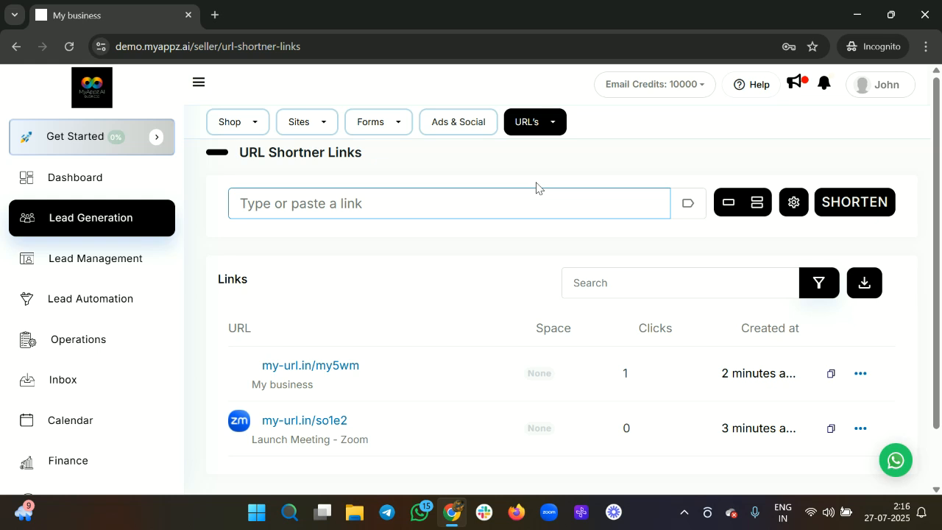
pyautogui.click(860, 373)
pyautogui.click(793, 277)
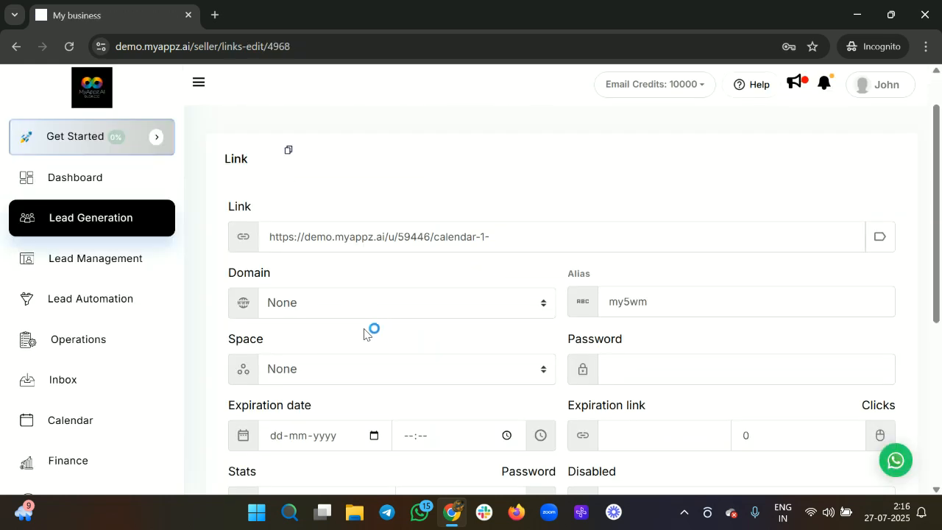
pyautogui.scroll(-1, 570, 297)
pyautogui.click(410, 312)
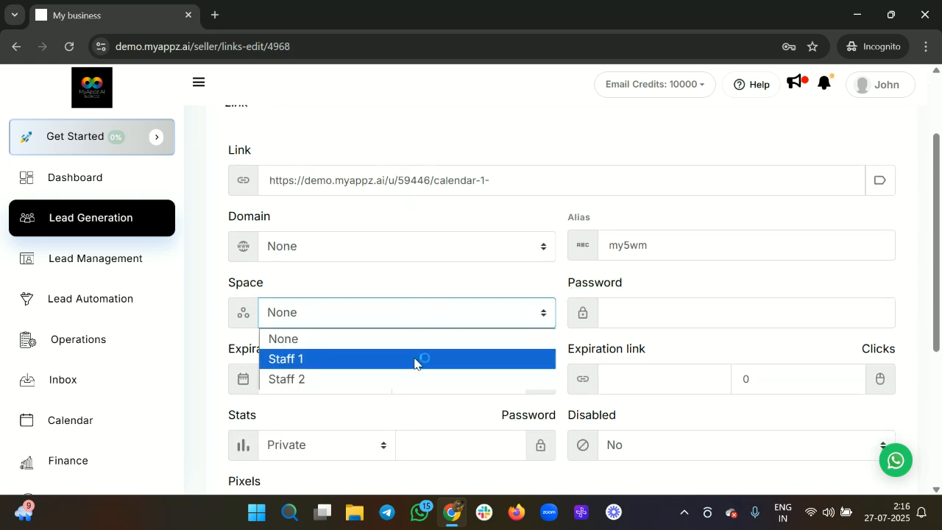
pyautogui.click(415, 359)
# - Review the calendar link's password, expiration date and time, and expiration link fields
pyautogui.scroll(-2, 415, 359)
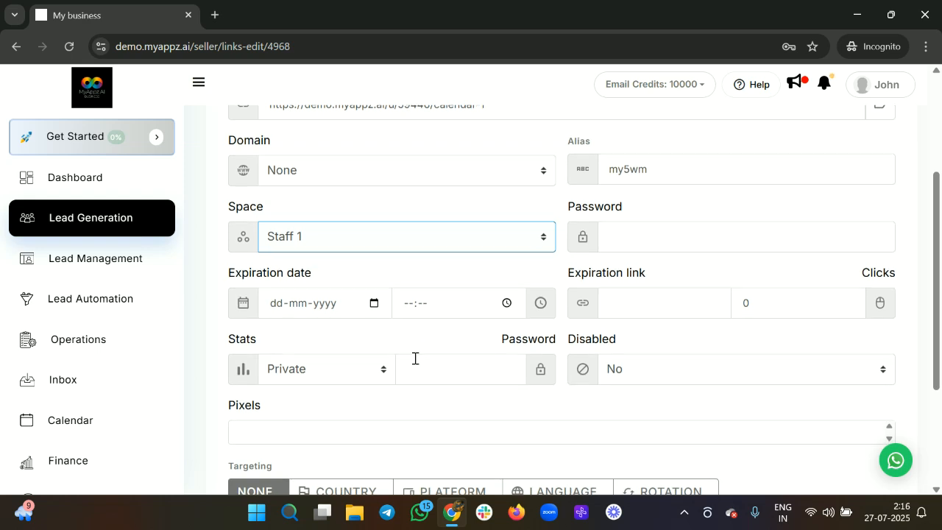
pyautogui.click(643, 233)
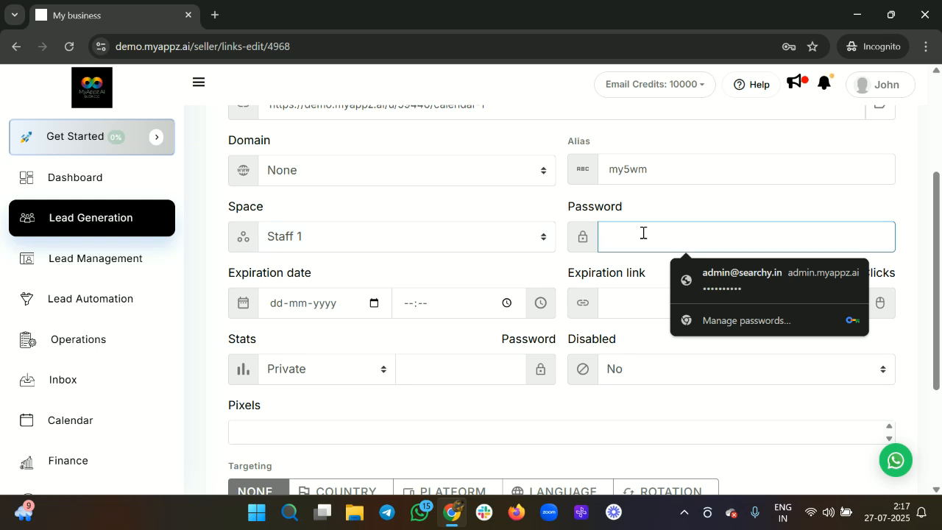
pyautogui.click(389, 270)
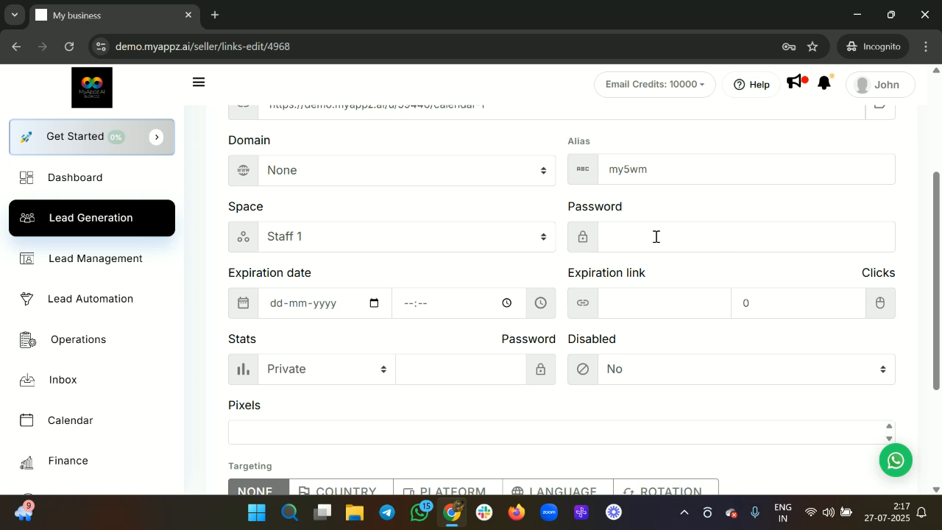
pyautogui.scroll(-1, 656, 237)
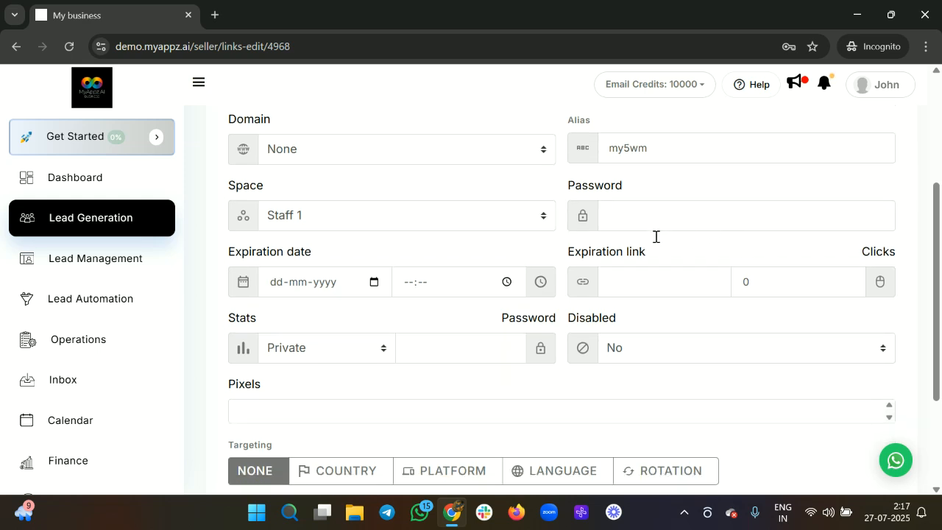
pyautogui.scroll(-2, 656, 236)
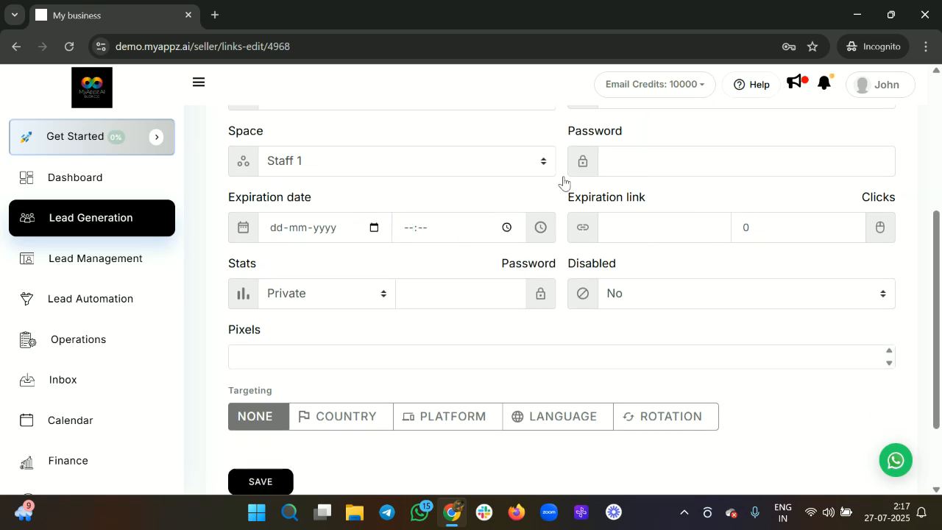
pyautogui.click(335, 227)
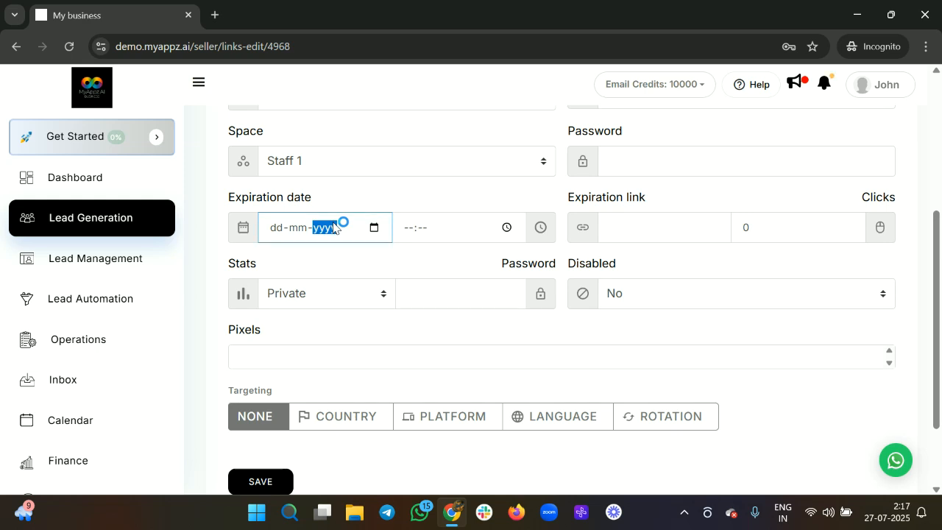
pyautogui.click(279, 229)
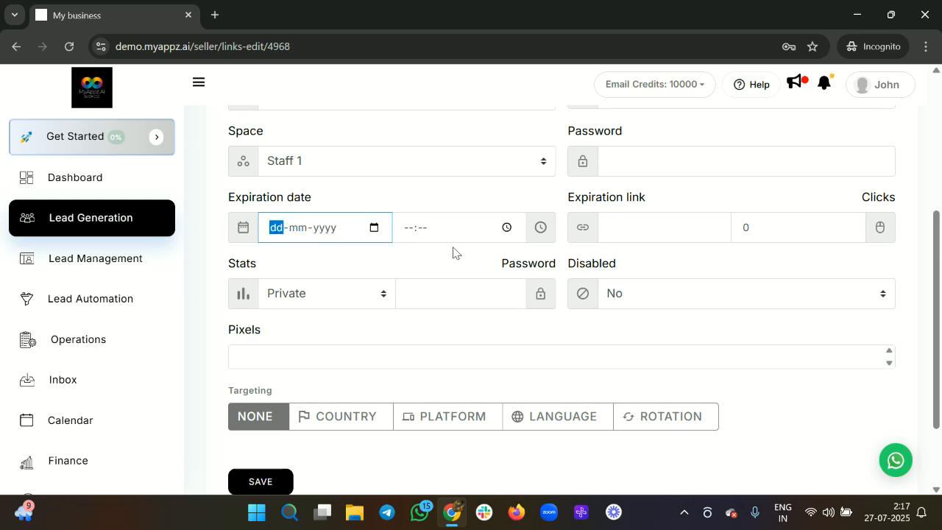
pyautogui.click(470, 231)
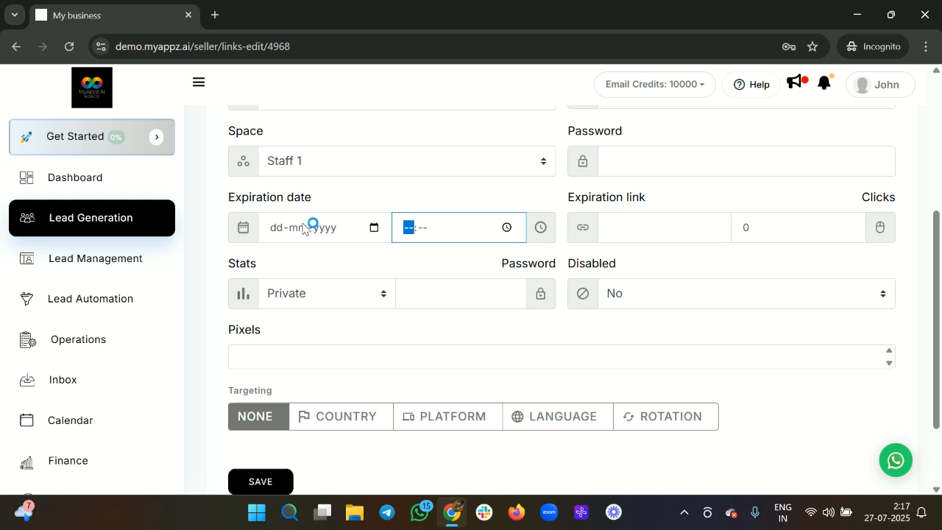
pyautogui.click(630, 231)
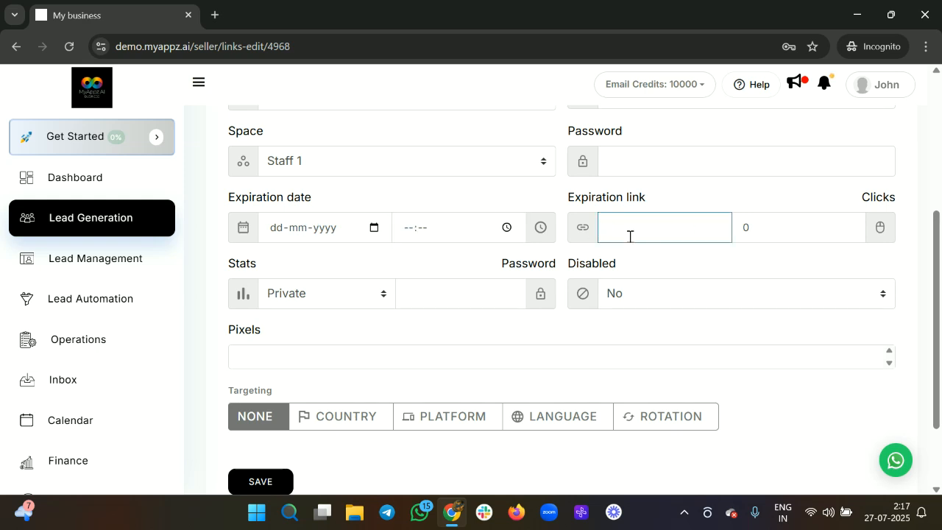
# - Set the calendar link's stats to Public, check the stats password field and keep Disabled set to No
pyautogui.scroll(-1, 631, 237)
pyautogui.click(323, 259)
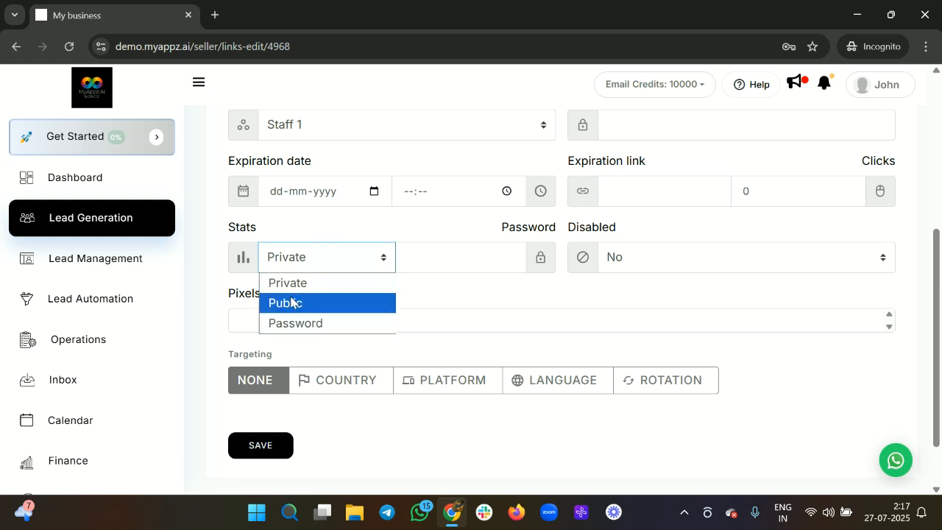
pyautogui.click(292, 302)
pyautogui.click(362, 257)
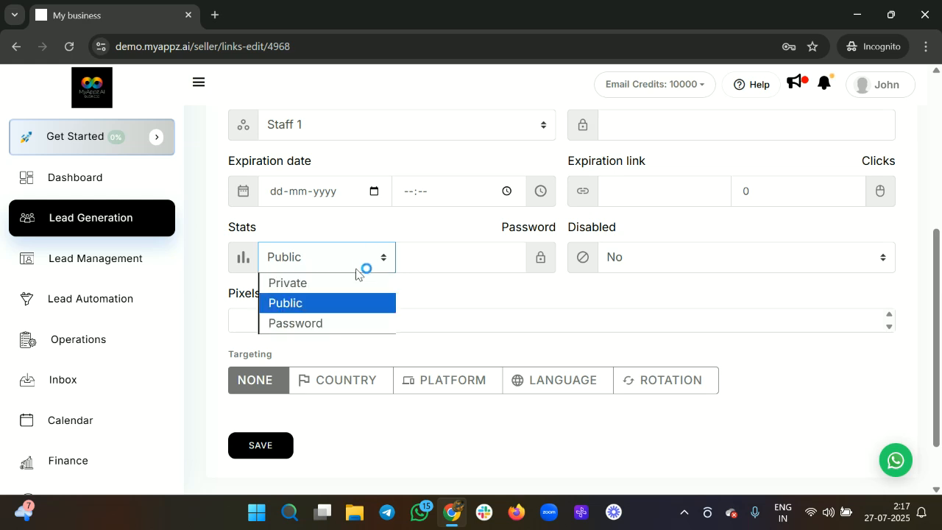
pyautogui.click(442, 255)
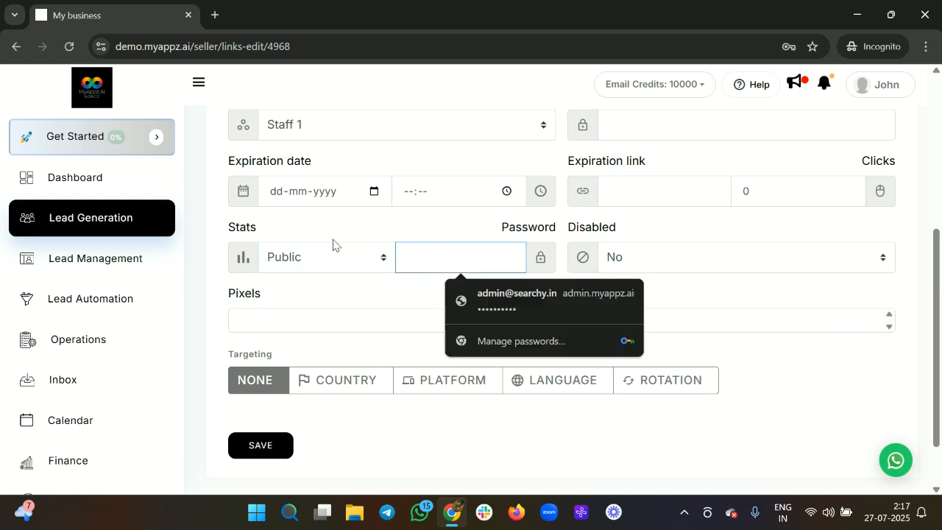
pyautogui.click(647, 264)
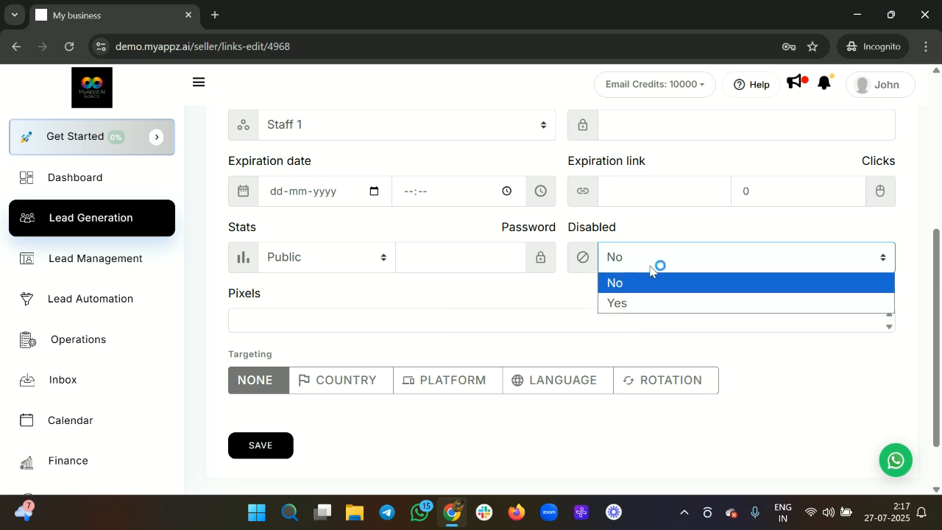
pyautogui.click(641, 285)
# - Look at the Pixels field and try Country, Platform and Language as the calendar link's targeting
pyautogui.scroll(-2, 621, 244)
pyautogui.click(310, 257)
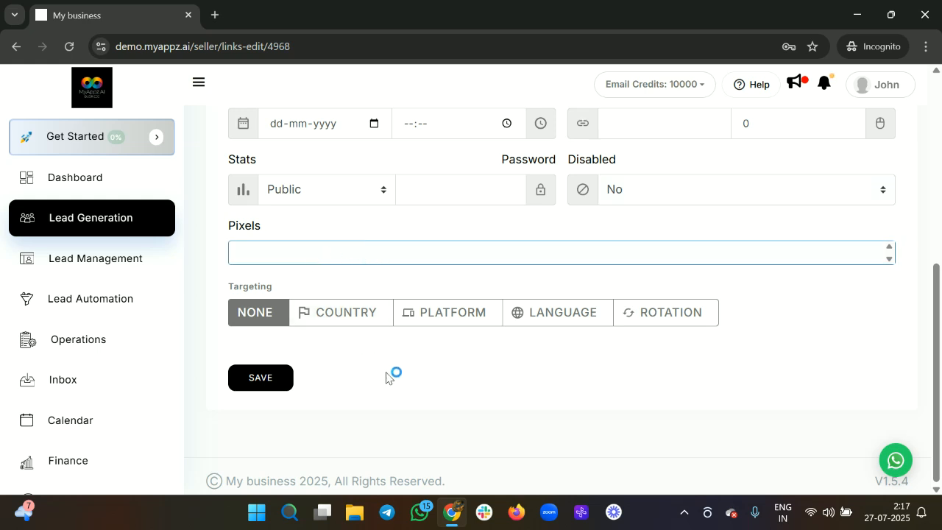
pyautogui.click(335, 318)
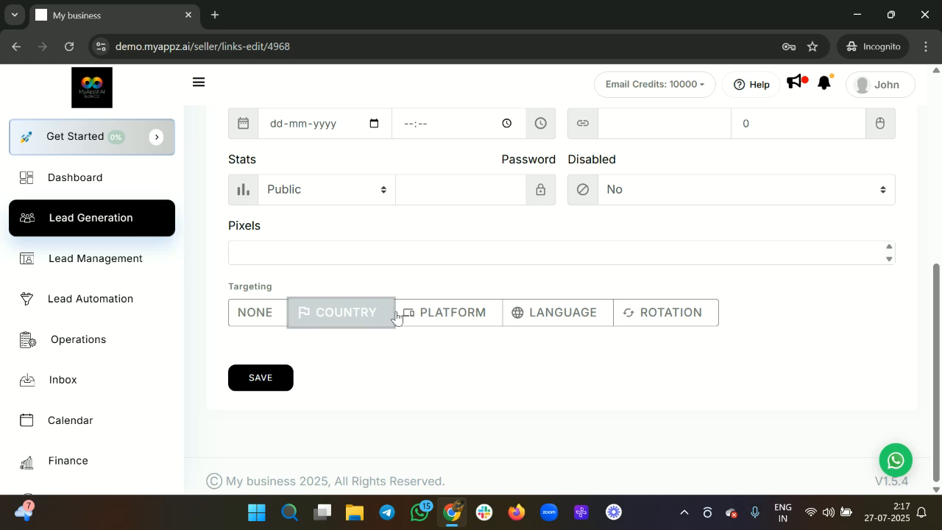
pyautogui.click(435, 318)
pyautogui.click(551, 318)
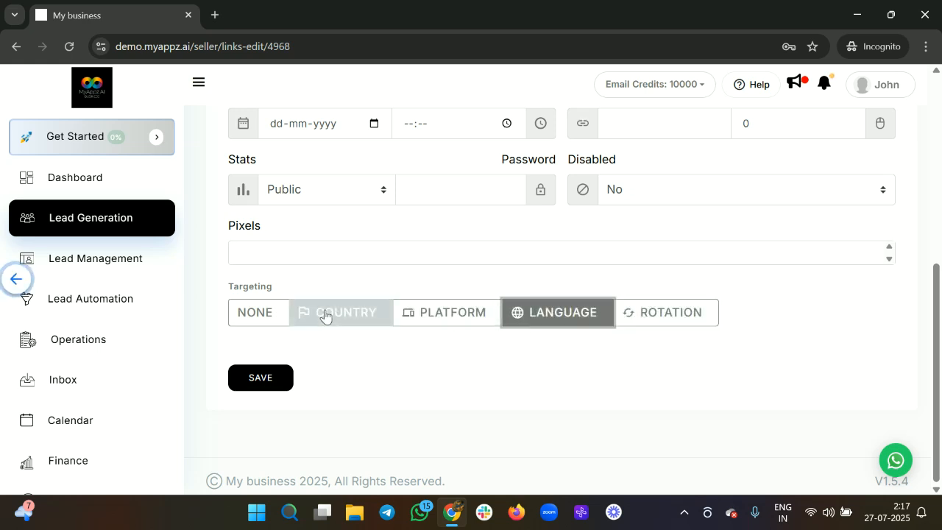
pyautogui.scroll(5, 325, 315)
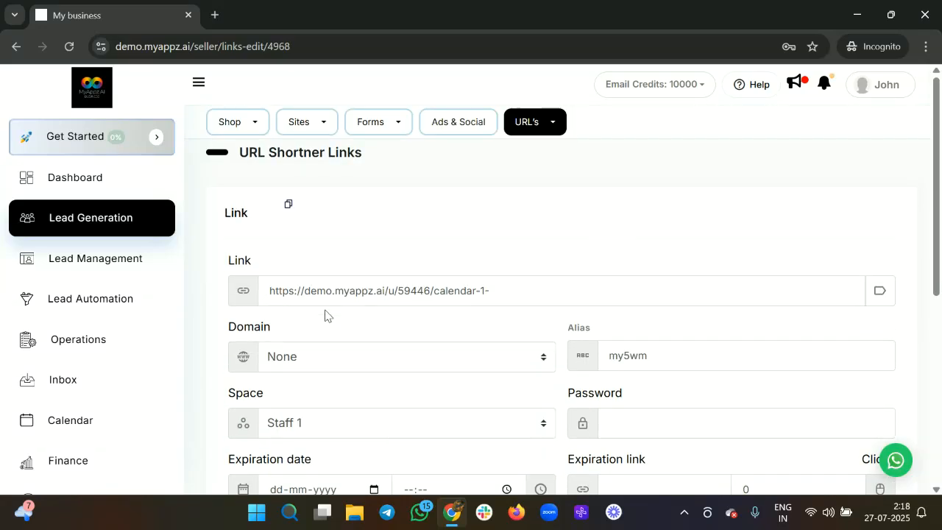
pyautogui.scroll(-3, 328, 315)
pyautogui.scroll(-3, 325, 315)
pyautogui.scroll(1, 326, 316)
pyautogui.scroll(-1, 327, 316)
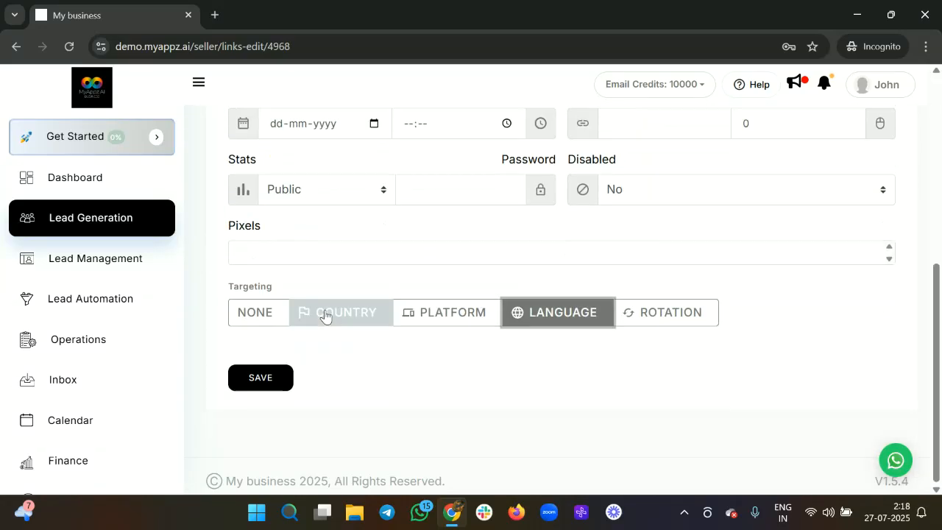
# - Set the calendar link's targeting to None and save the link
pyautogui.click(261, 321)
pyautogui.click(268, 386)
pyautogui.scroll(3, 494, 272)
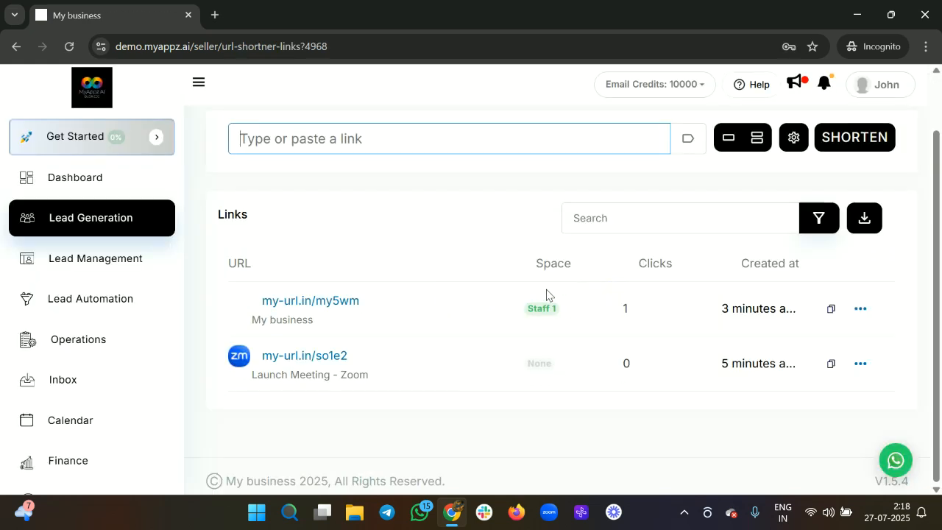
# - Check the calendar link's assigned space and click count in the links list, and view the available URL shortener sections
pyautogui.click(554, 309)
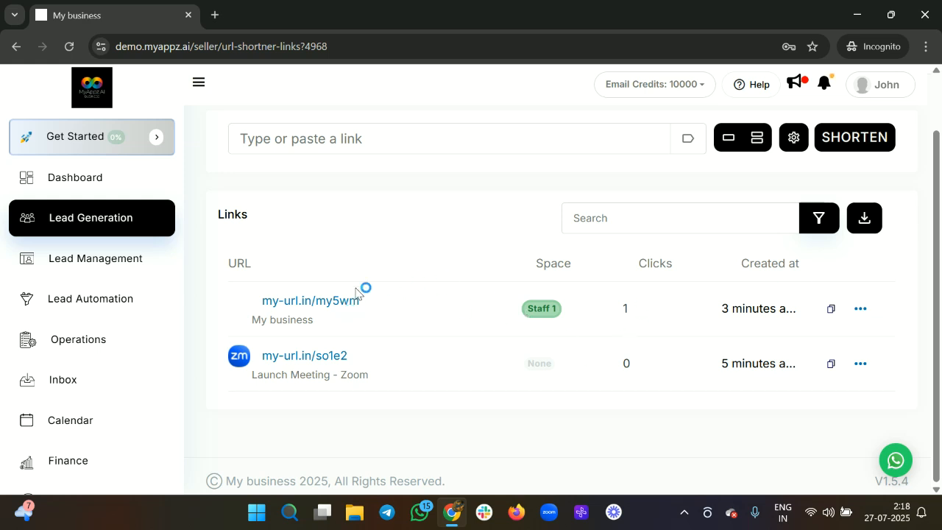
pyautogui.doubleClick(629, 309)
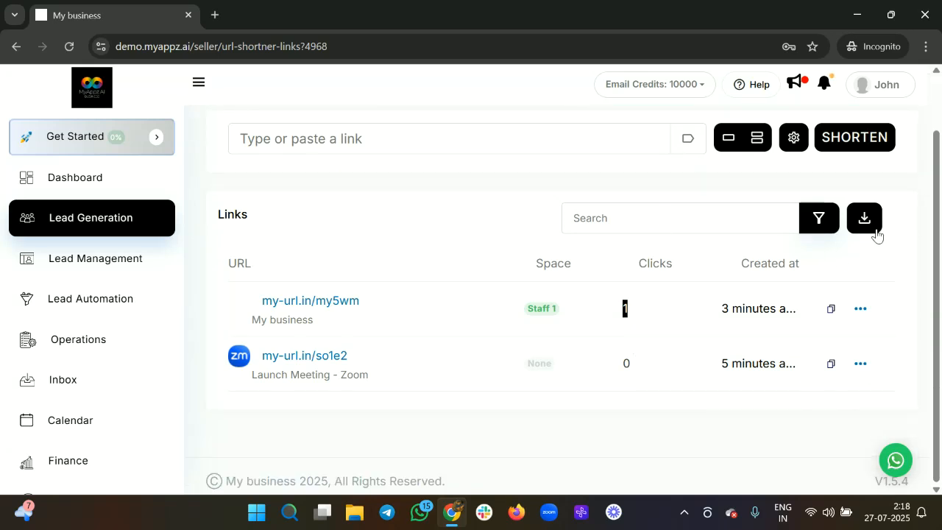
pyautogui.scroll(1, 583, 211)
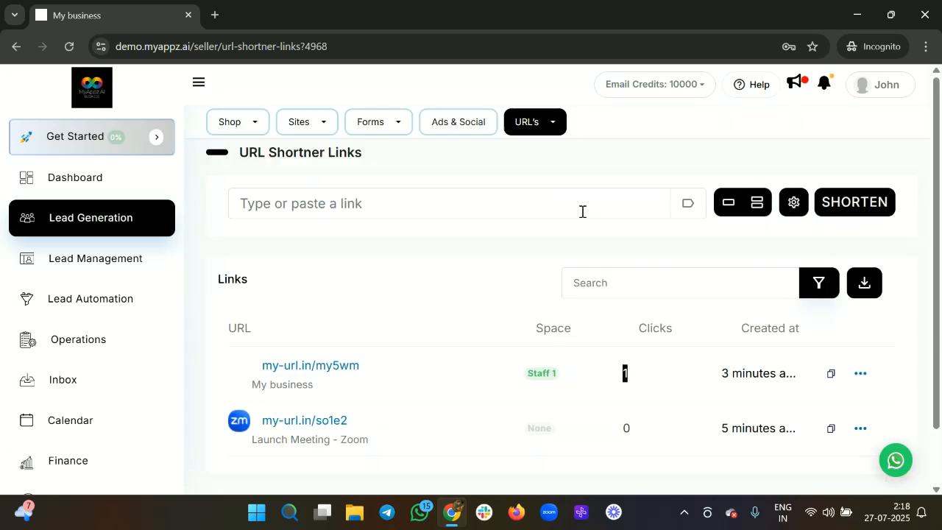
pyautogui.click(538, 130)
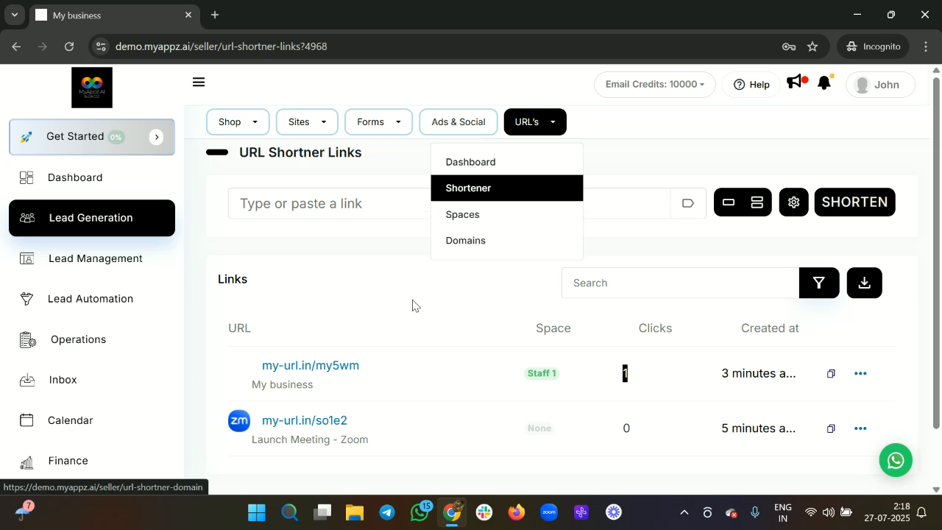
pyautogui.click(637, 170)
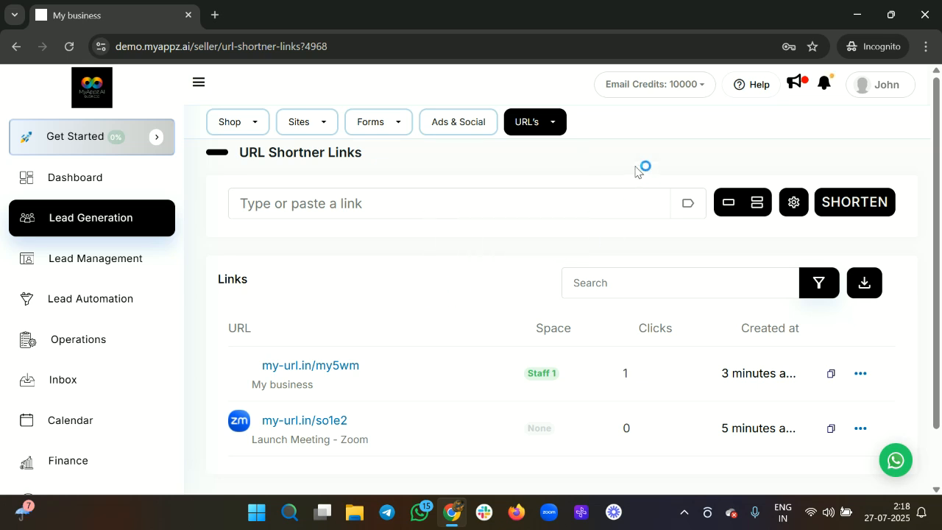